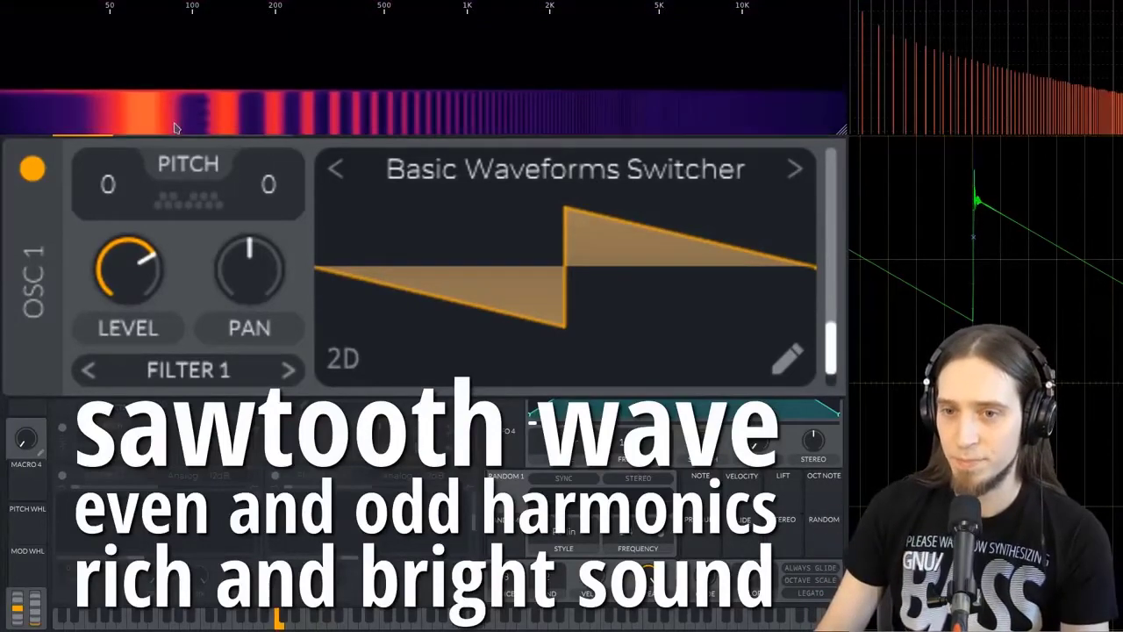
Switch oscillator 1 from sawtooth to square, compare it with the triangle wave, and leave it on the square wave
drag(622, 296, 649, 250)
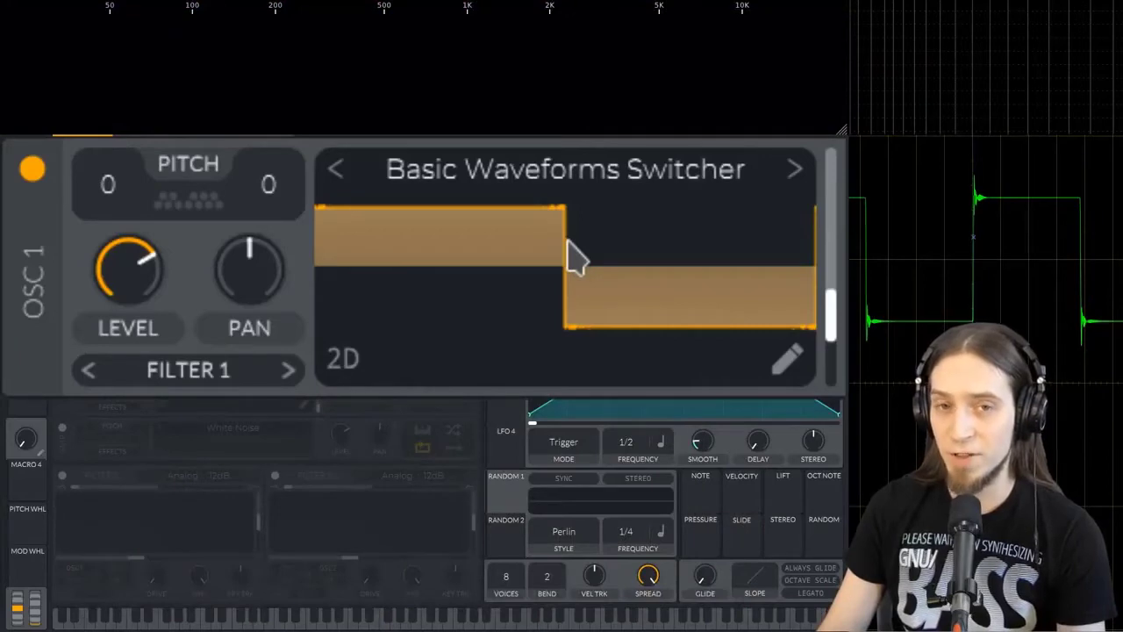
drag(647, 274, 667, 308)
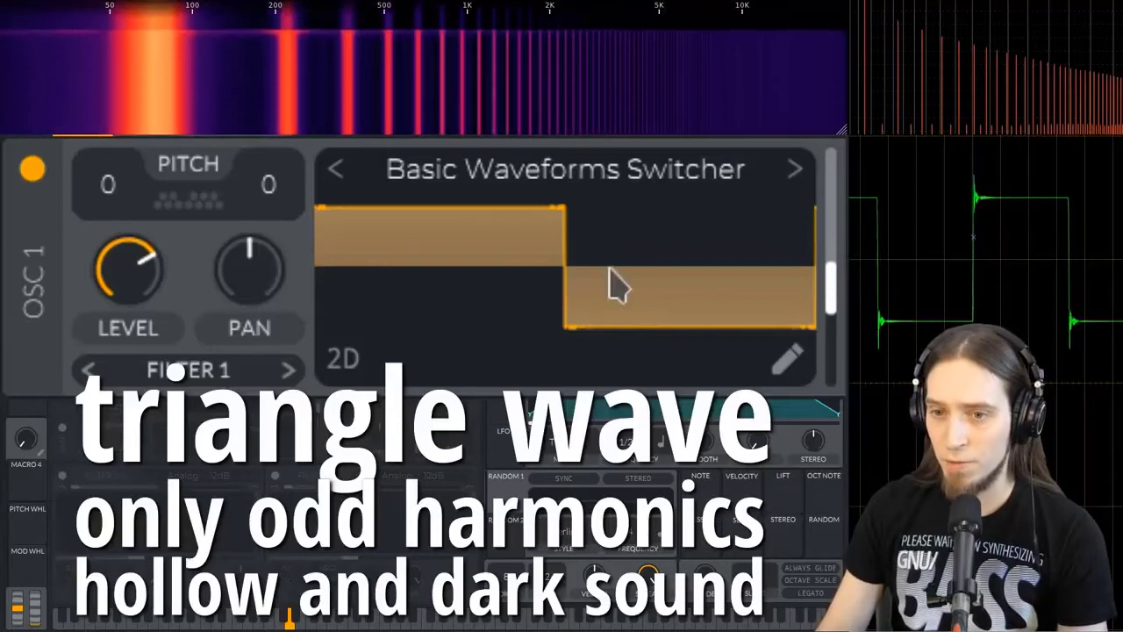
drag(609, 269, 615, 242)
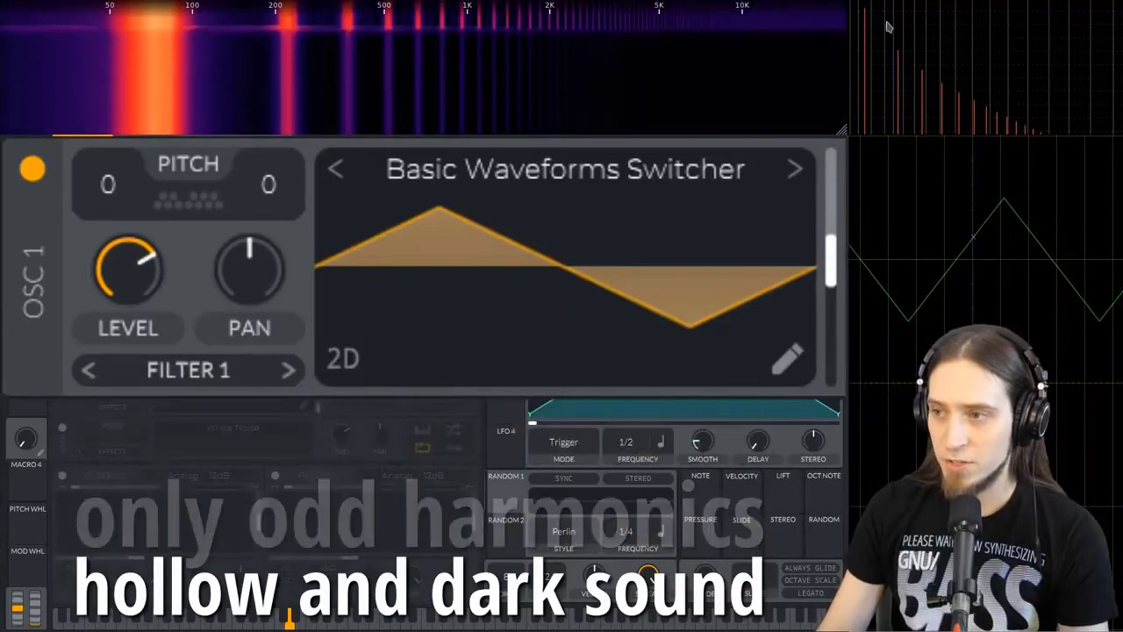
drag(656, 248, 642, 346)
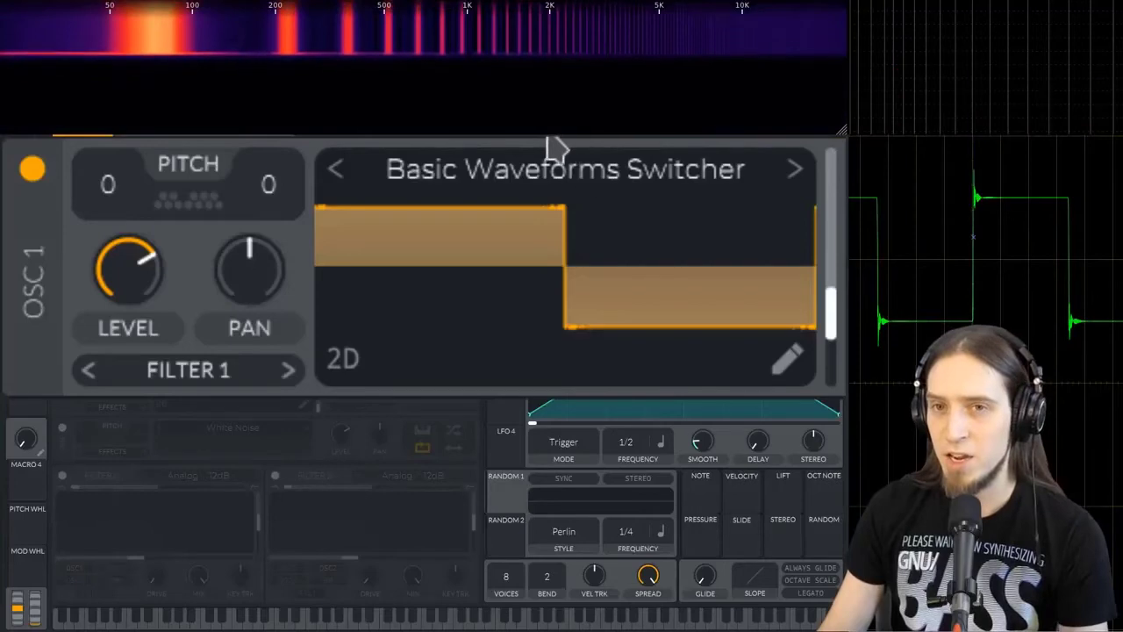
drag(599, 237, 891, 81)
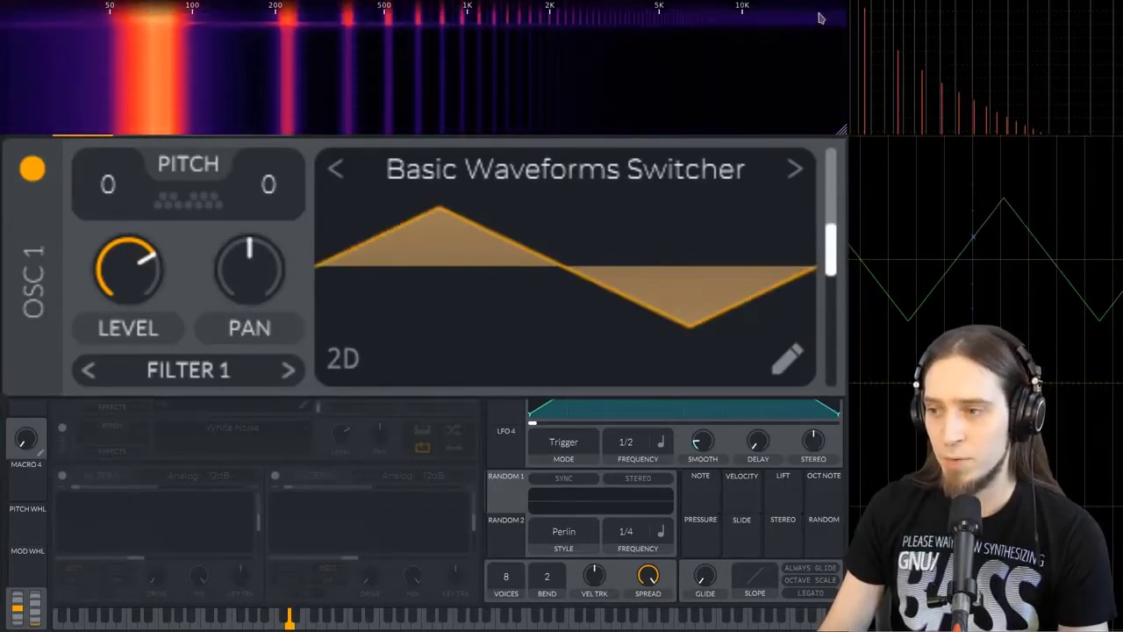
drag(681, 276, 1081, 134)
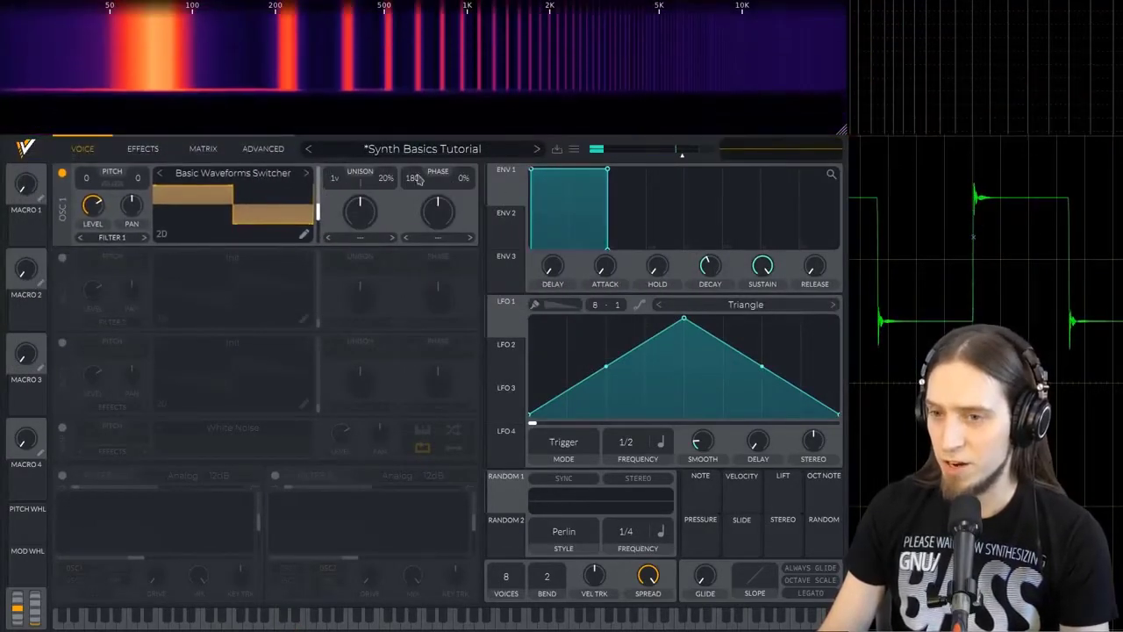
click(255, 149)
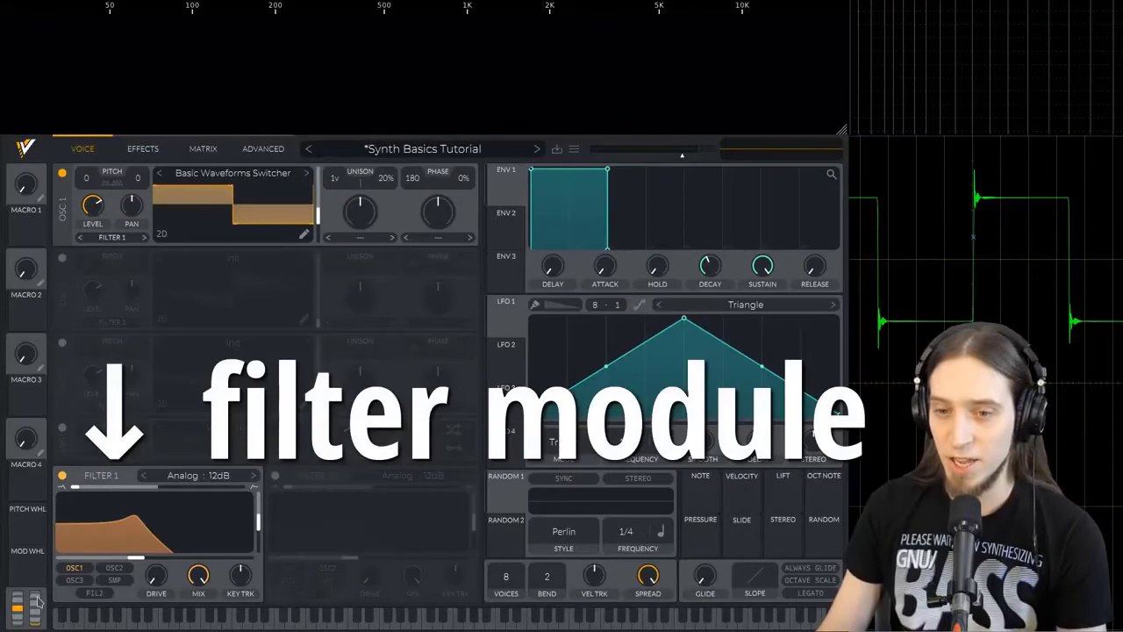
Toggle Filter 1 off and on repeatedly to compare the unfiltered and filtered square wave, leaving the filter enabled
click(62, 475)
click(61, 478)
click(61, 478)
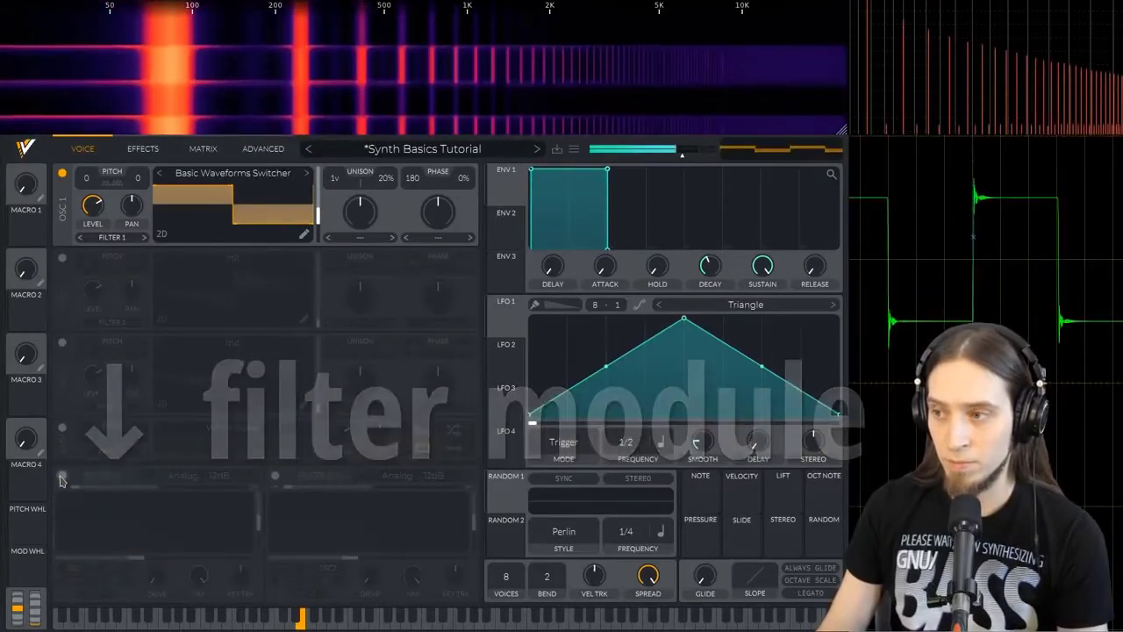
click(61, 478)
click(61, 477)
click(62, 477)
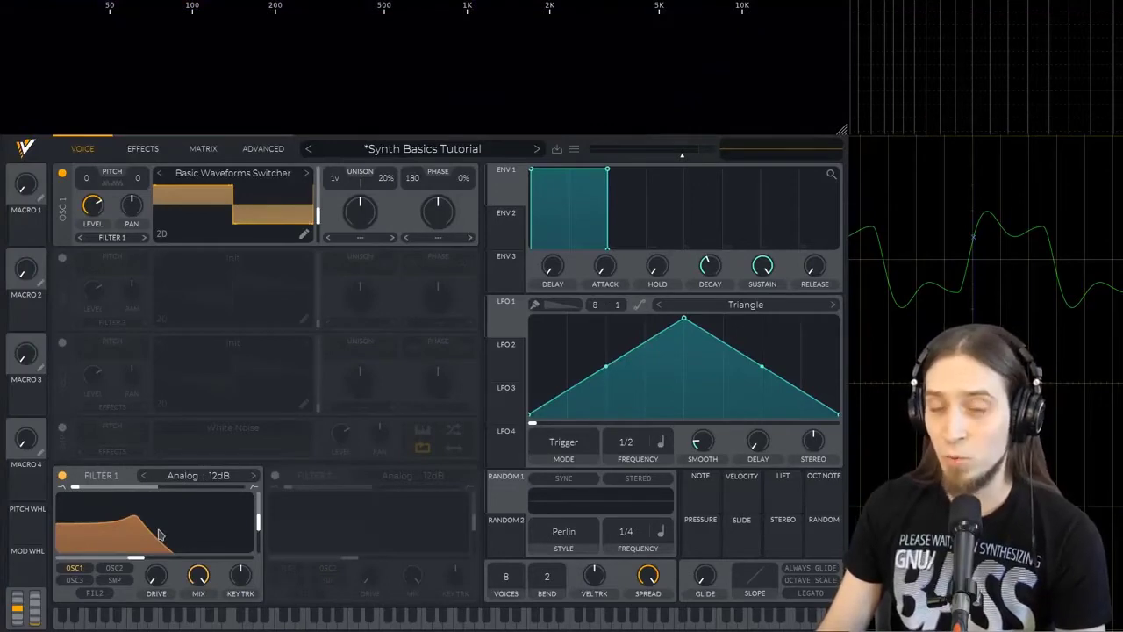
click(62, 478)
click(62, 478)
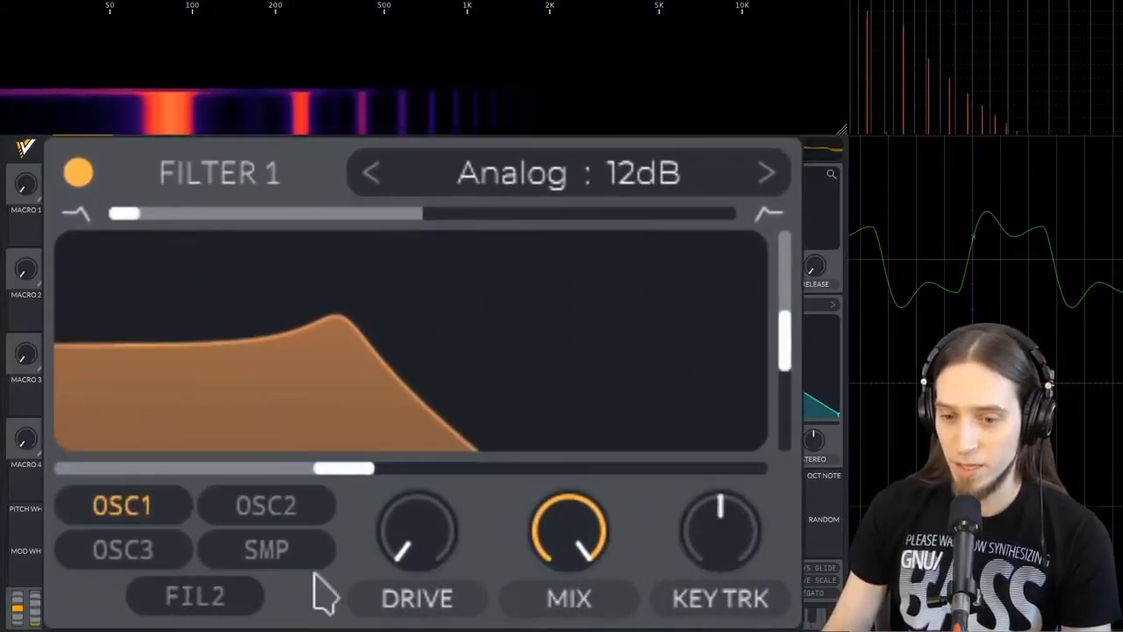
Sweep Filter 1's lowpass cutoff up to maximum and back down, ending at about 4893 Hz with slightly lower resonance
drag(331, 470, 752, 469)
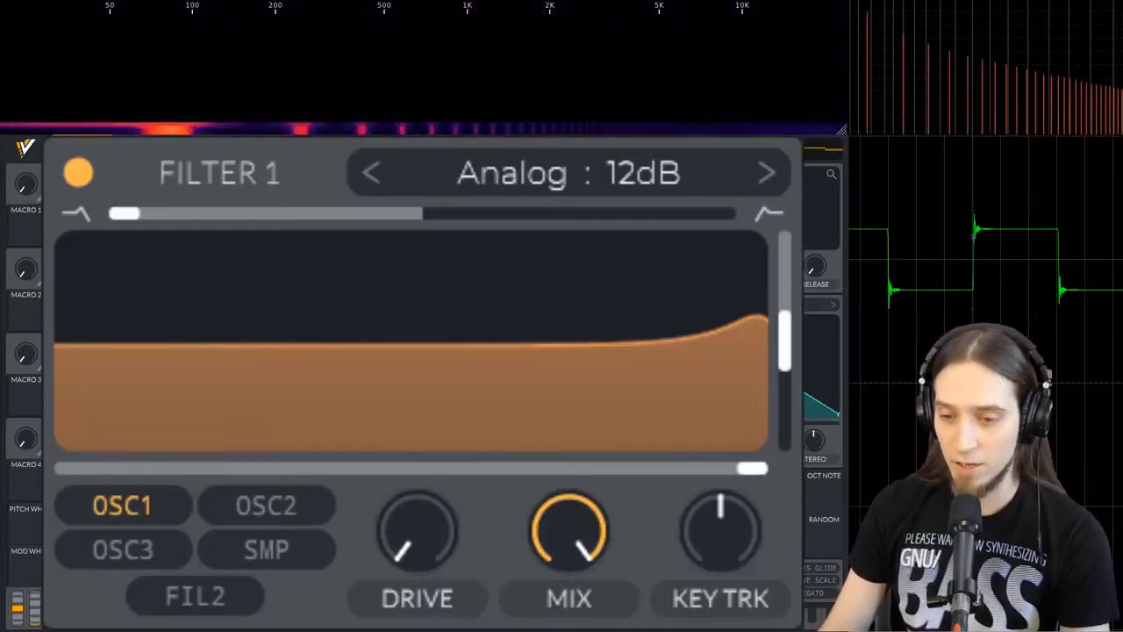
drag(752, 470, 401, 459)
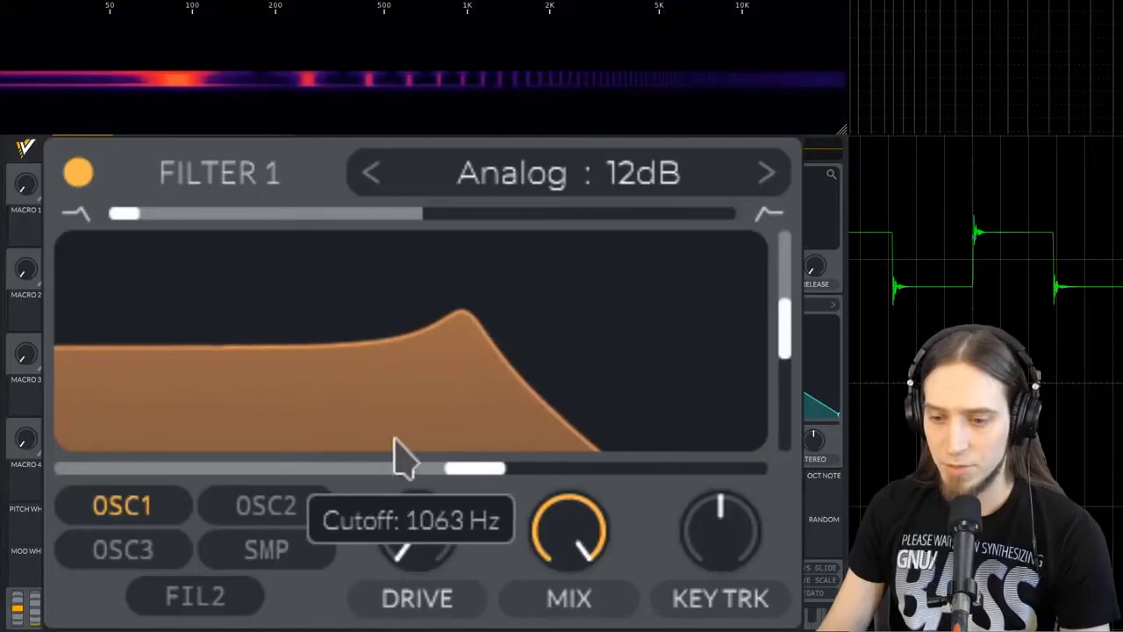
drag(782, 323, 785, 338)
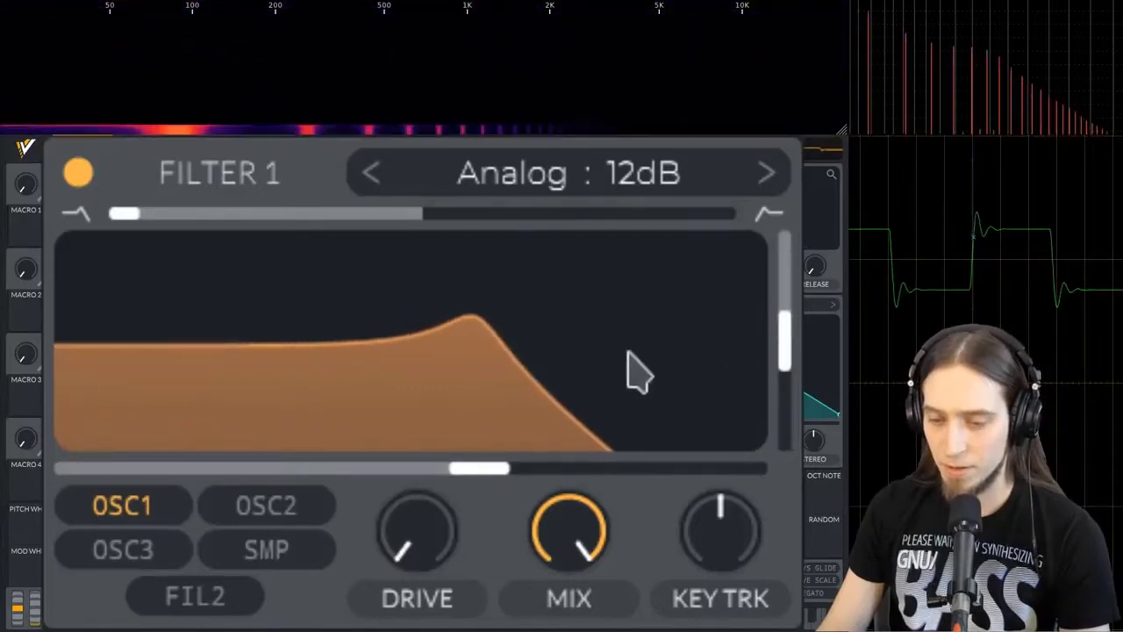
drag(448, 266, 552, 397)
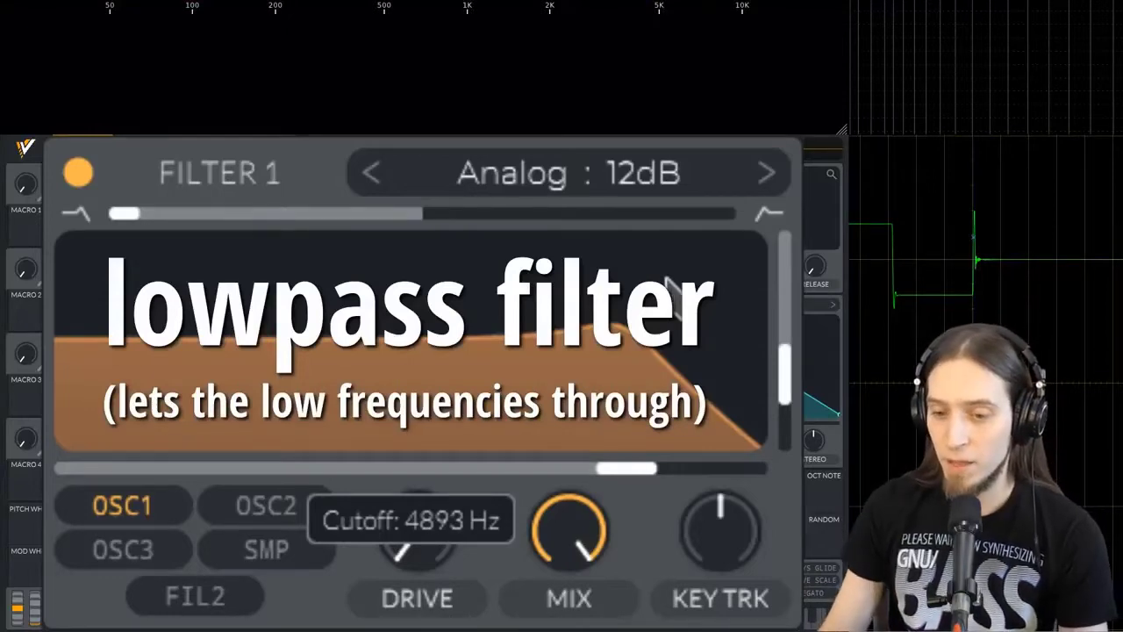
Blend Filter 1 fully to highpass and sweep its cutoff down to the minimum
drag(123, 214, 728, 223)
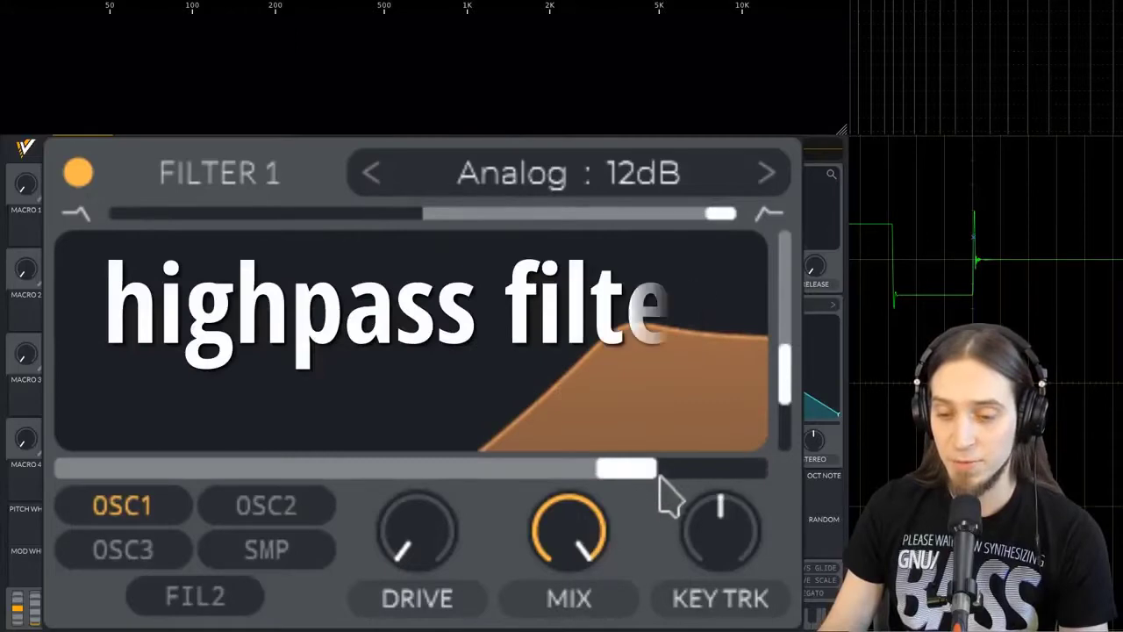
drag(649, 487, 472, 533)
drag(250, 566, 51, 555)
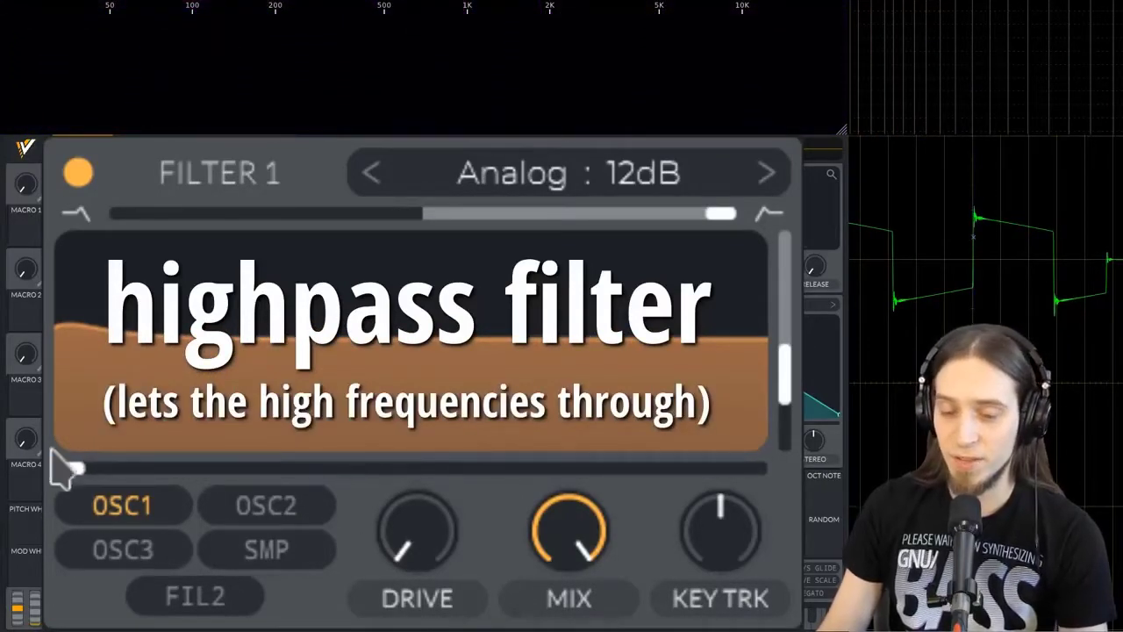
drag(107, 470, 87, 611)
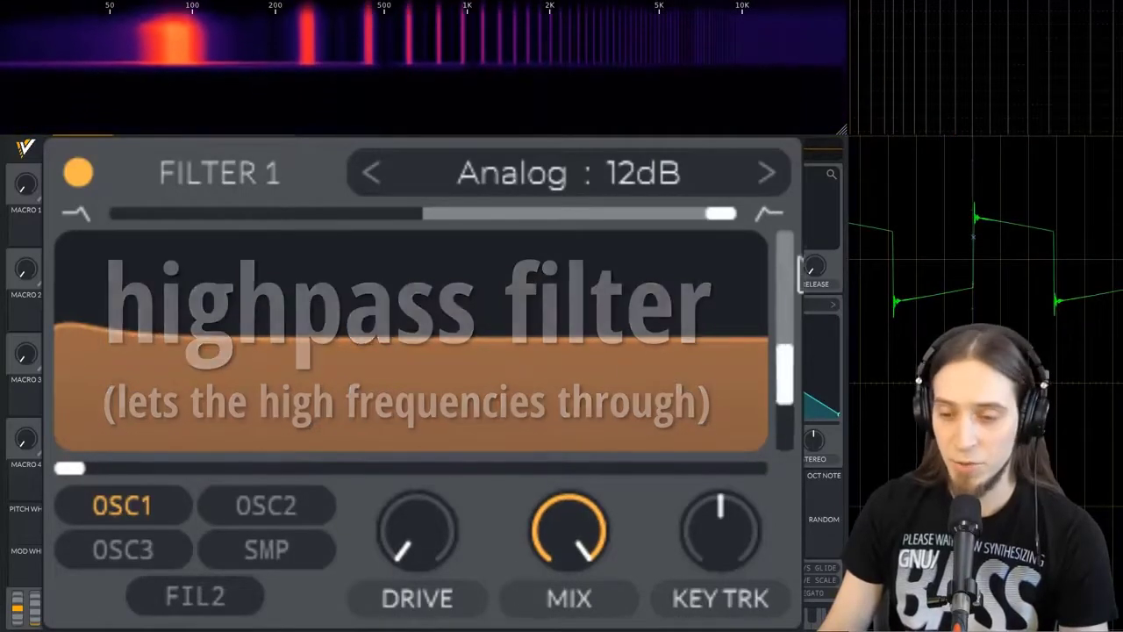
Set Filter 1's blend midway to make a bandpass and sweep its cutoff up and down across the middle frequencies
mouse_move(732, 230)
drag(725, 211, 420, 252)
drag(51, 482, 478, 469)
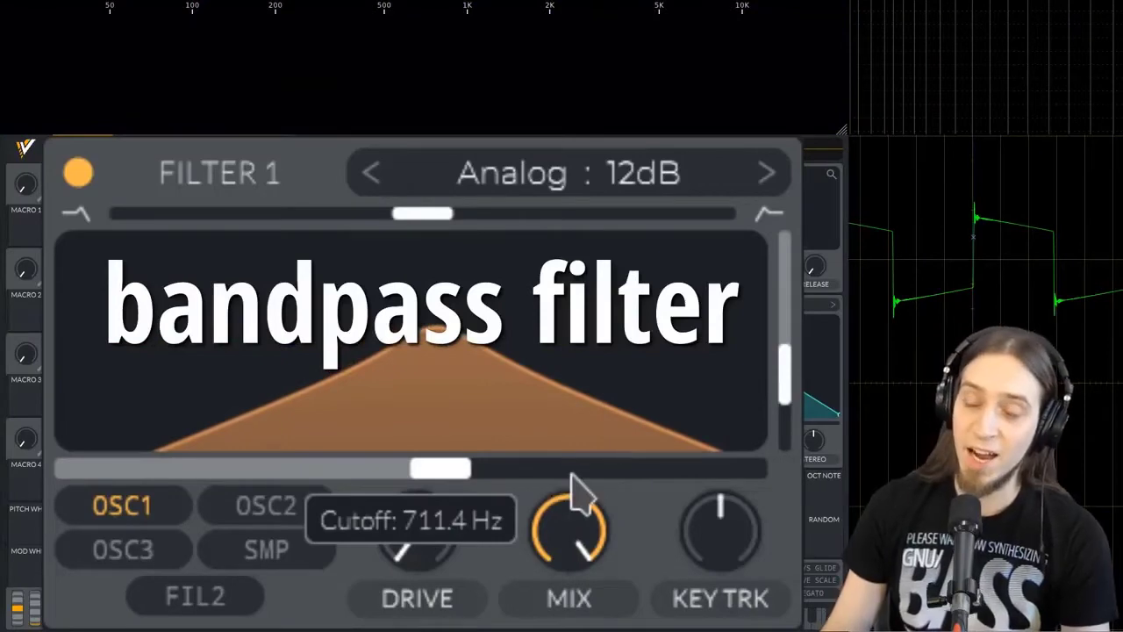
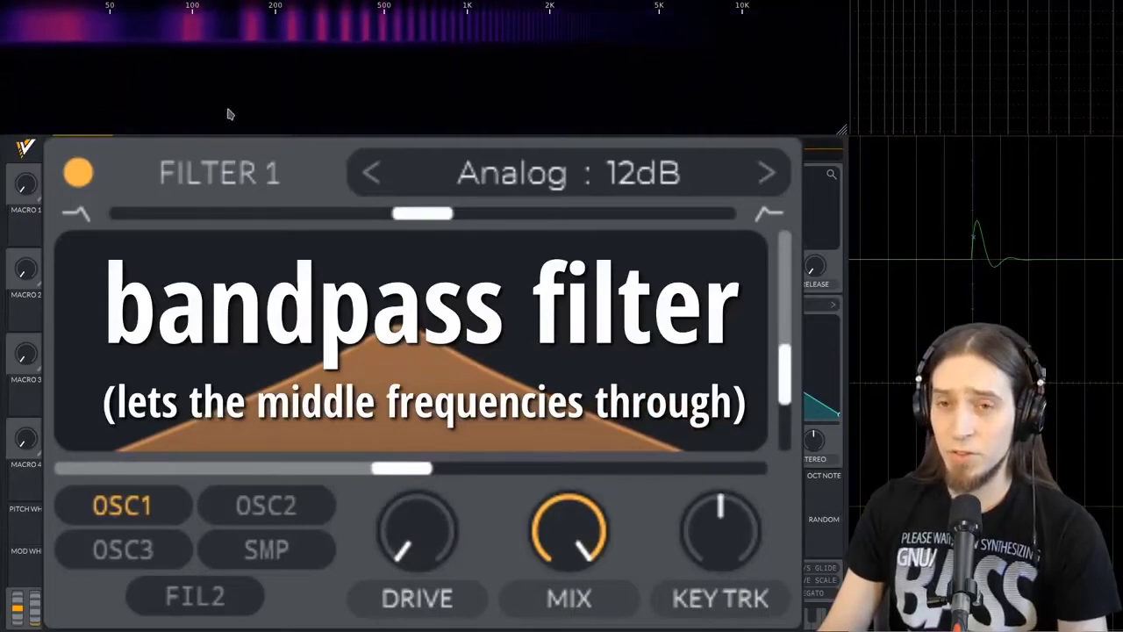
drag(412, 435, 612, 412)
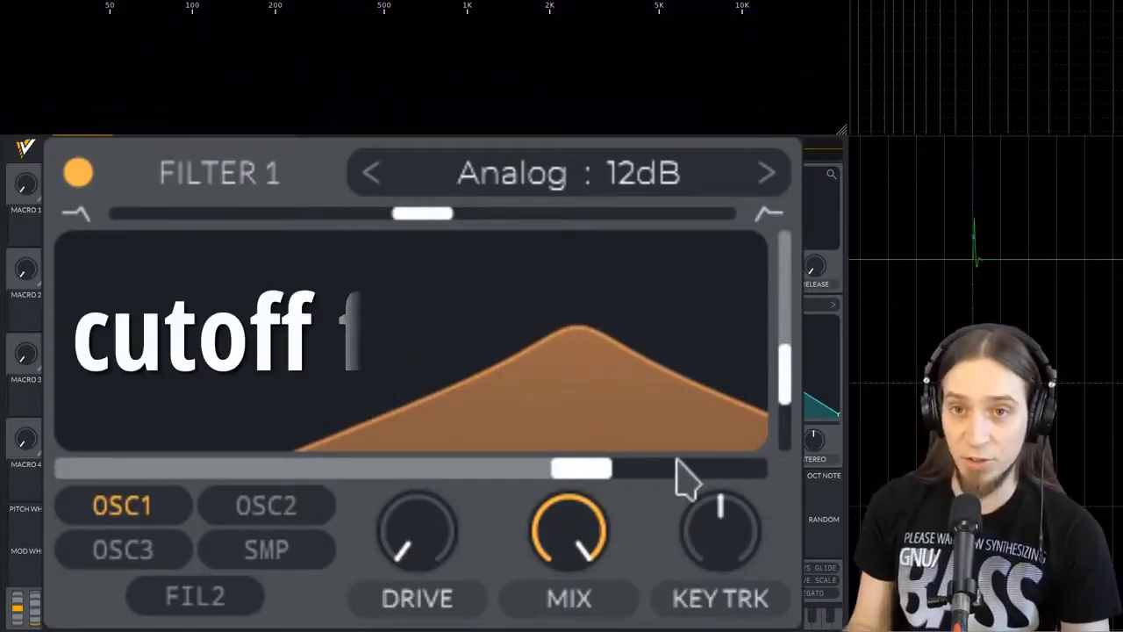
drag(584, 468, 348, 520)
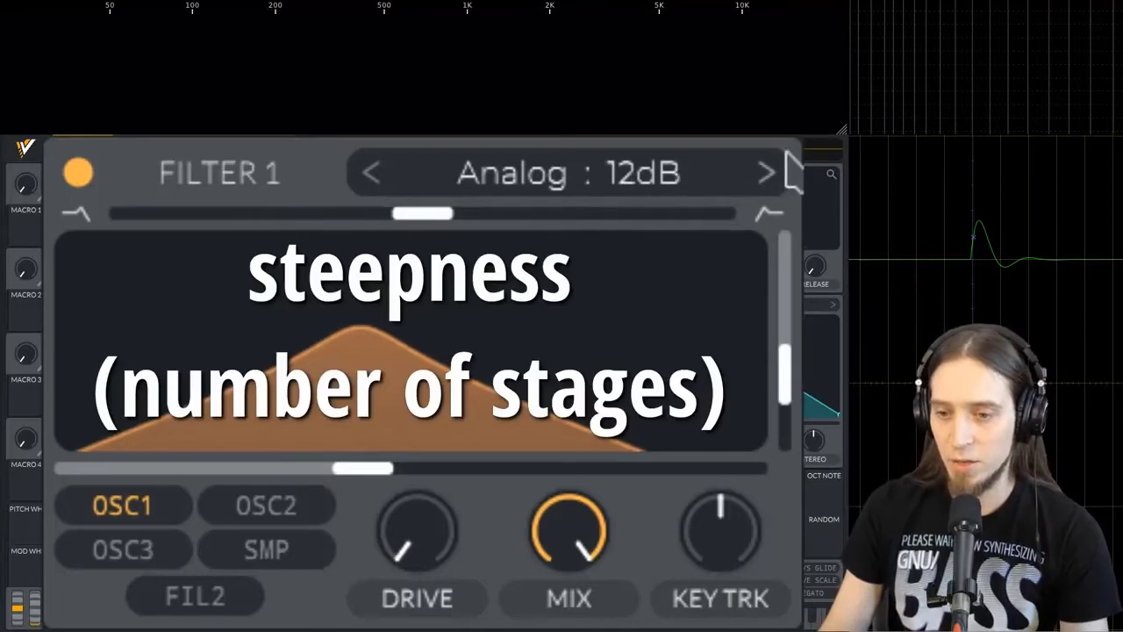
Set Filter 1 to the steeper Analog 24dB type and raise its resonance close to maximum, adjusting the bandpass cutoff
click(766, 173)
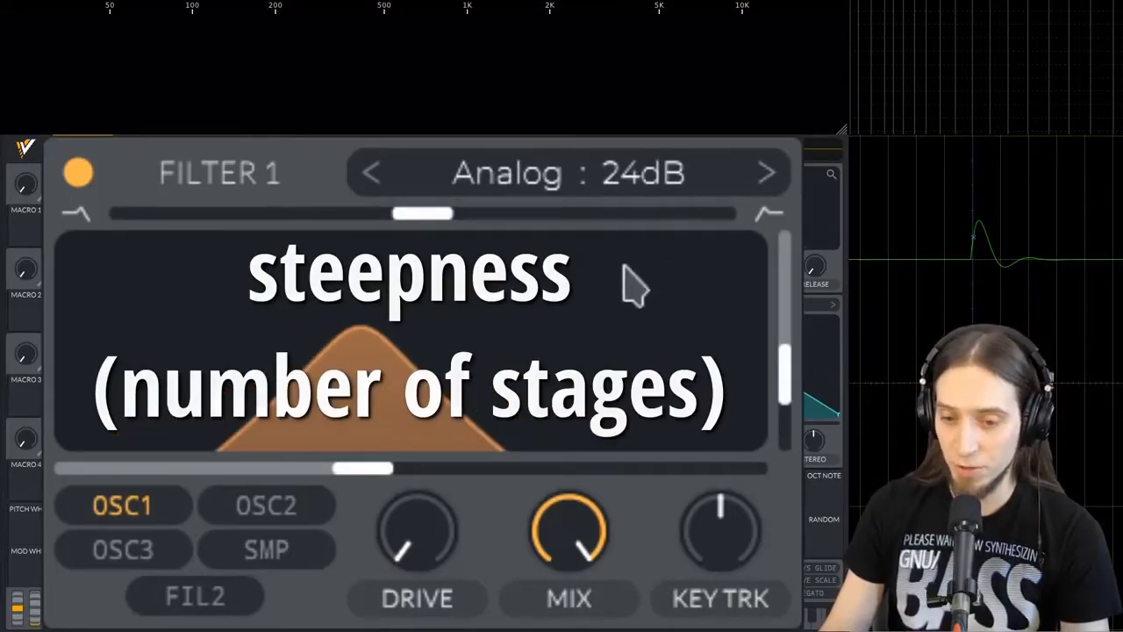
drag(343, 454, 472, 474)
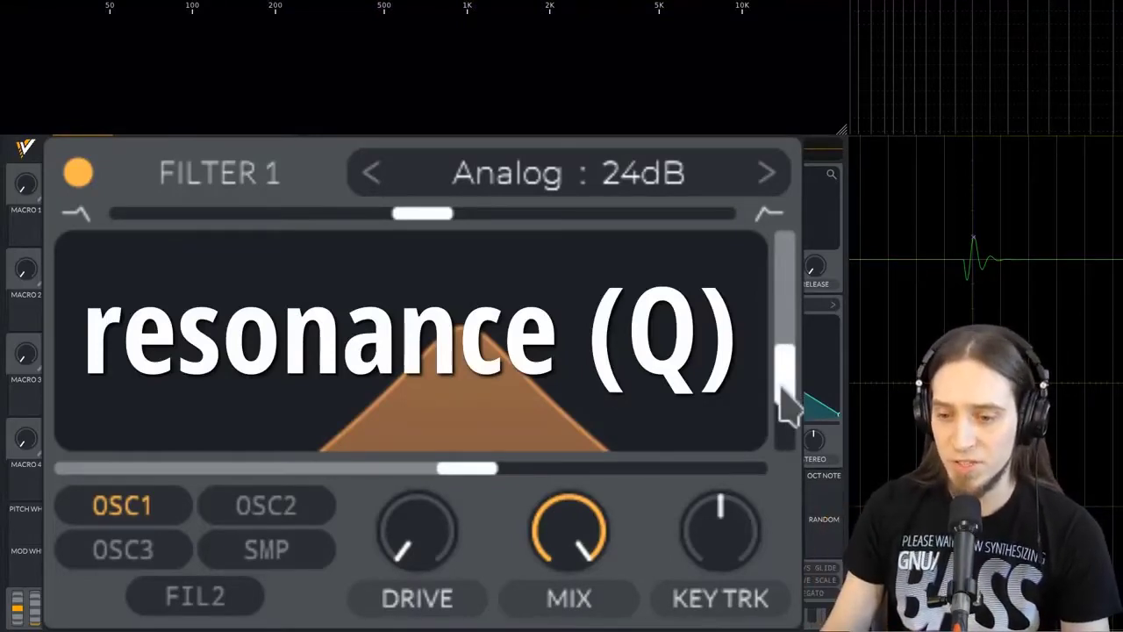
drag(784, 318, 784, 267)
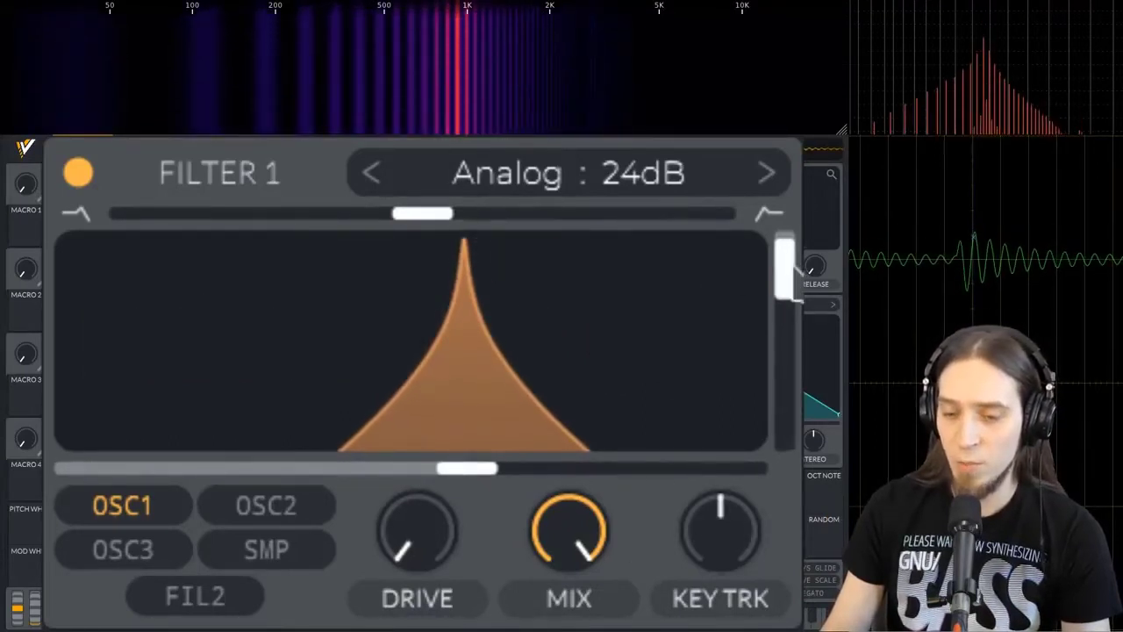
drag(461, 471, 441, 546)
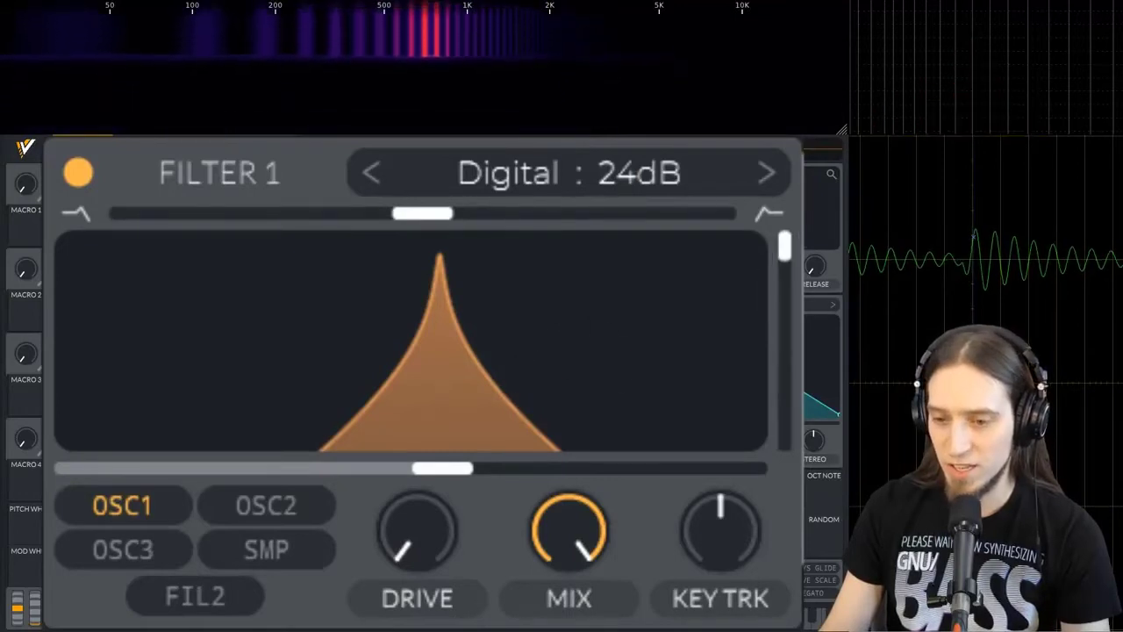
Return Filter 1 to lowpass with a blend of 0.000 and sweep the cutoff of the highly resonant filter
mouse_move(614, 408)
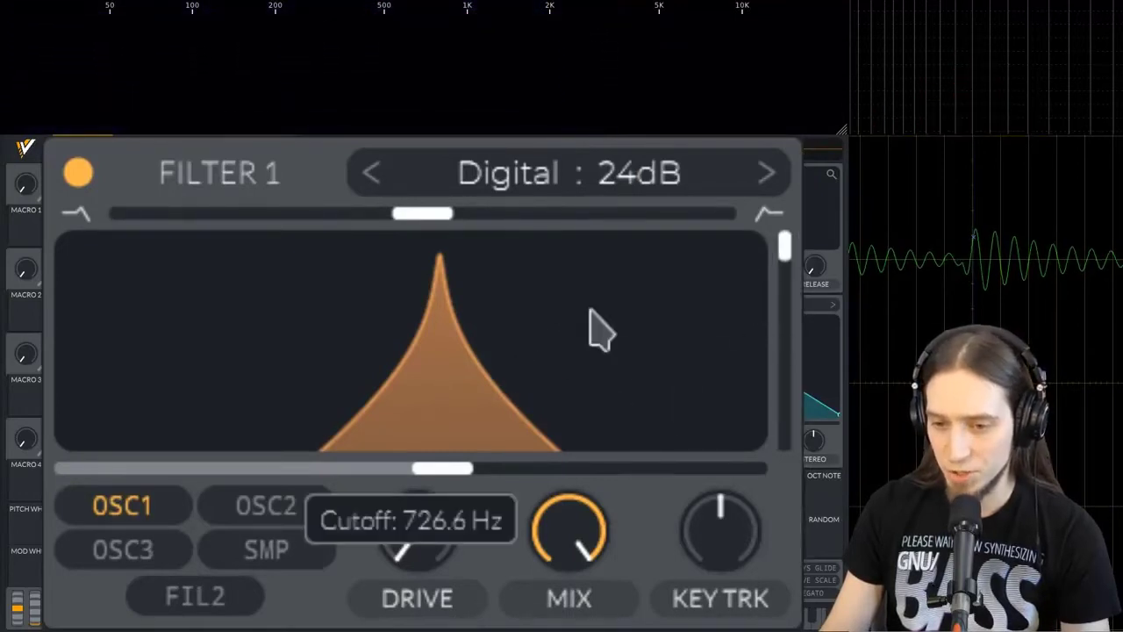
mouse_move(447, 474)
mouse_down()
mouse_move(638, 463)
mouse_move(446, 463)
mouse_up()
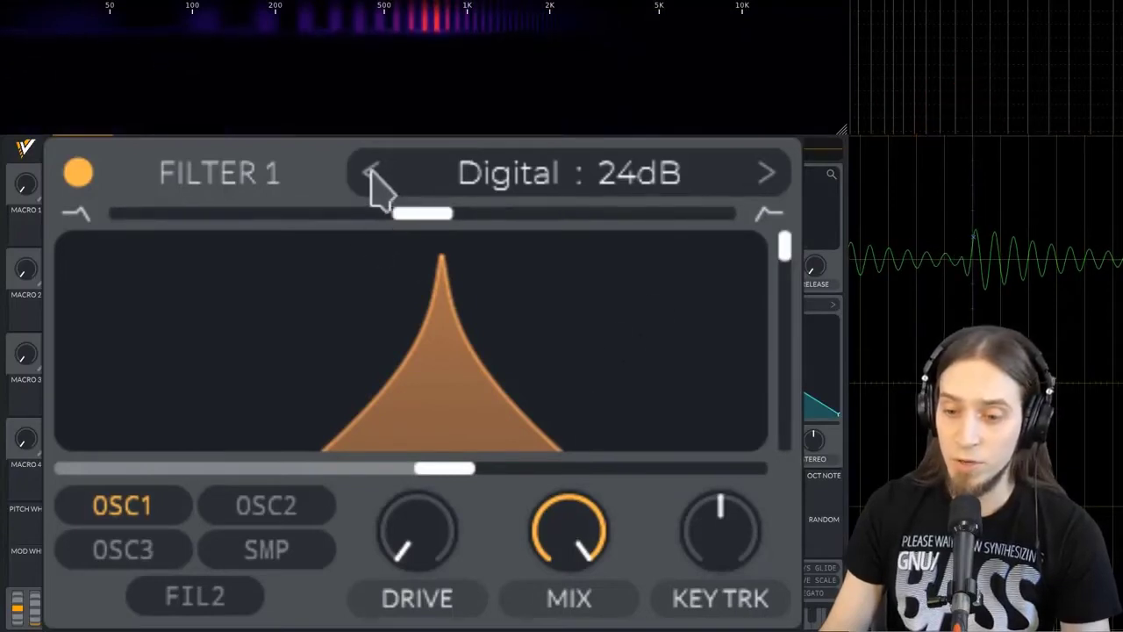
drag(423, 235, 114, 290)
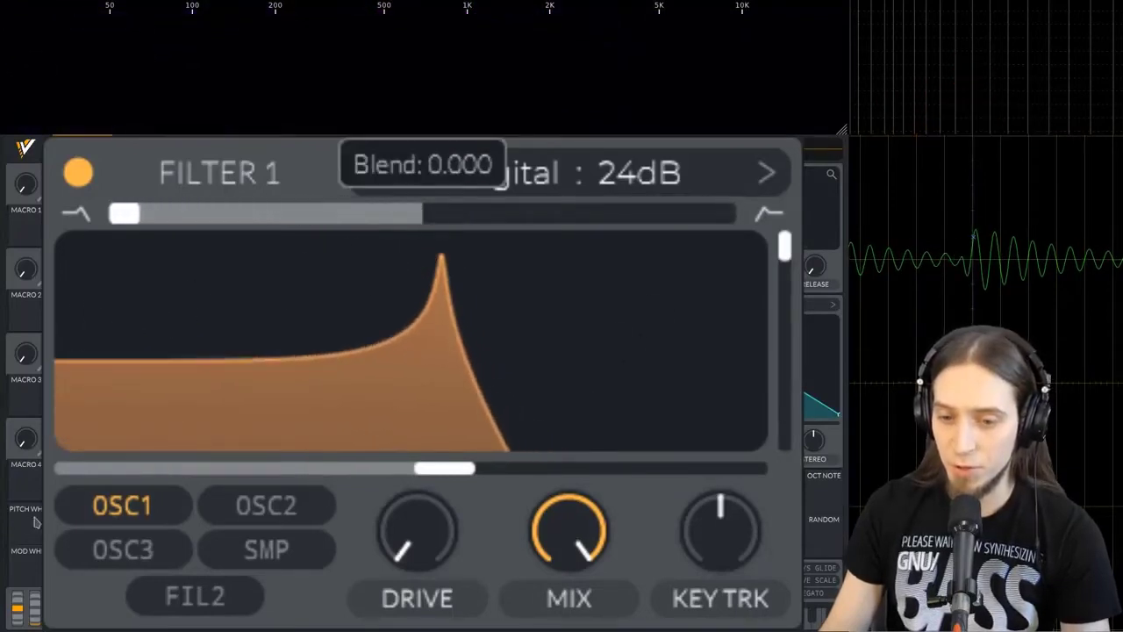
drag(471, 471, 522, 537)
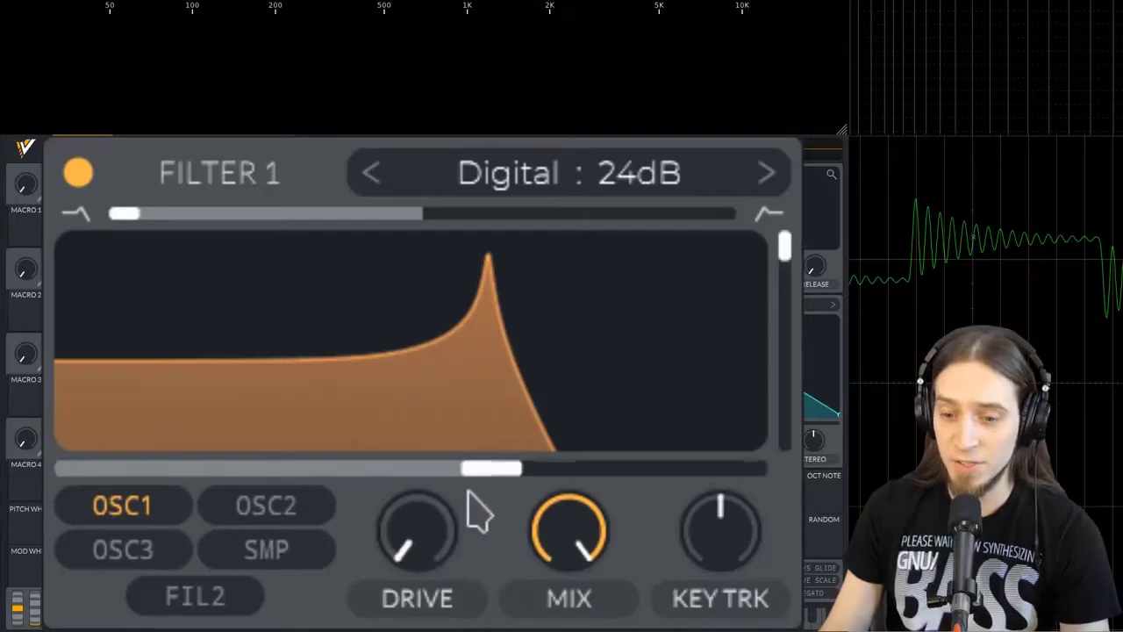
drag(501, 471, 514, 603)
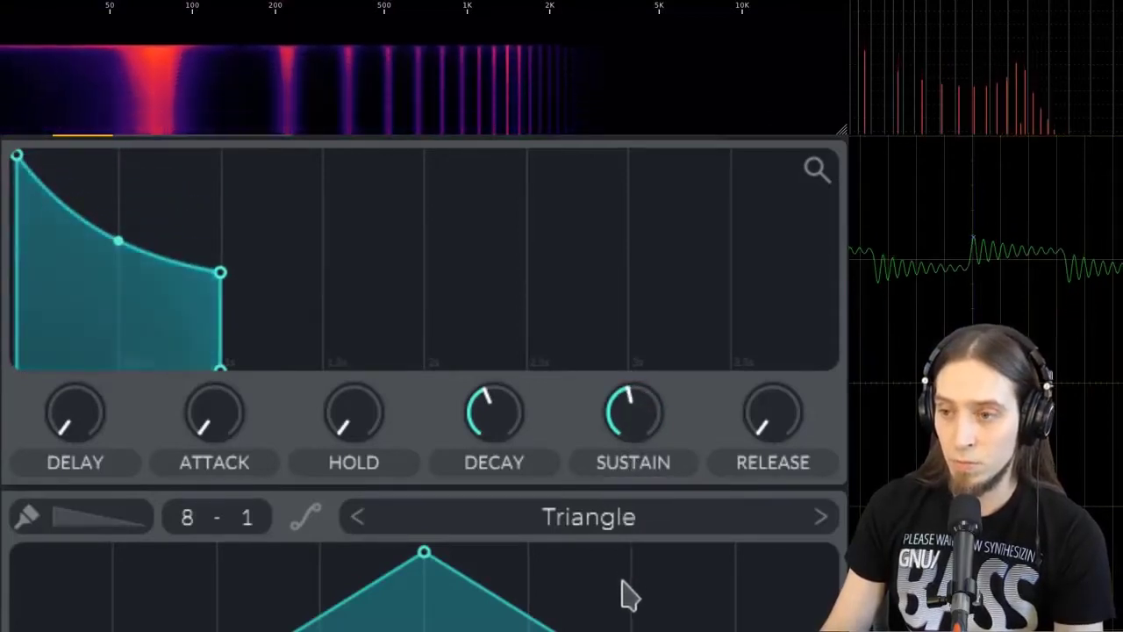
Try slower attacks on envelope 1 with a lowered sustain, return the attack to minimum, and raise the sustain to roughly three quarters
drag(637, 459, 637, 527)
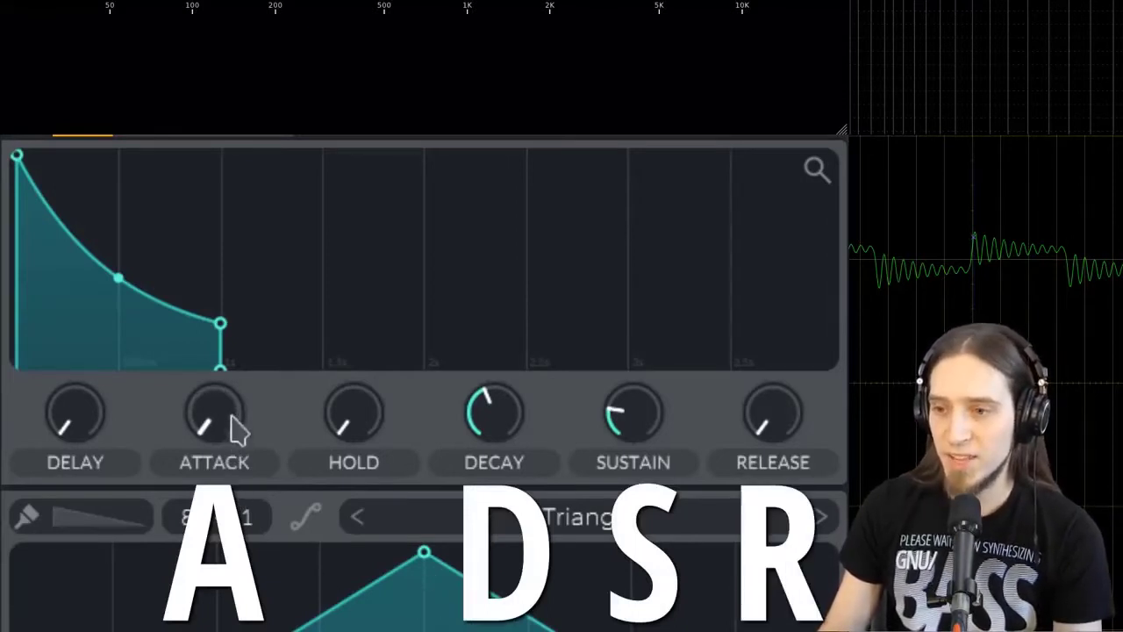
drag(244, 416, 268, 350)
drag(214, 413, 221, 363)
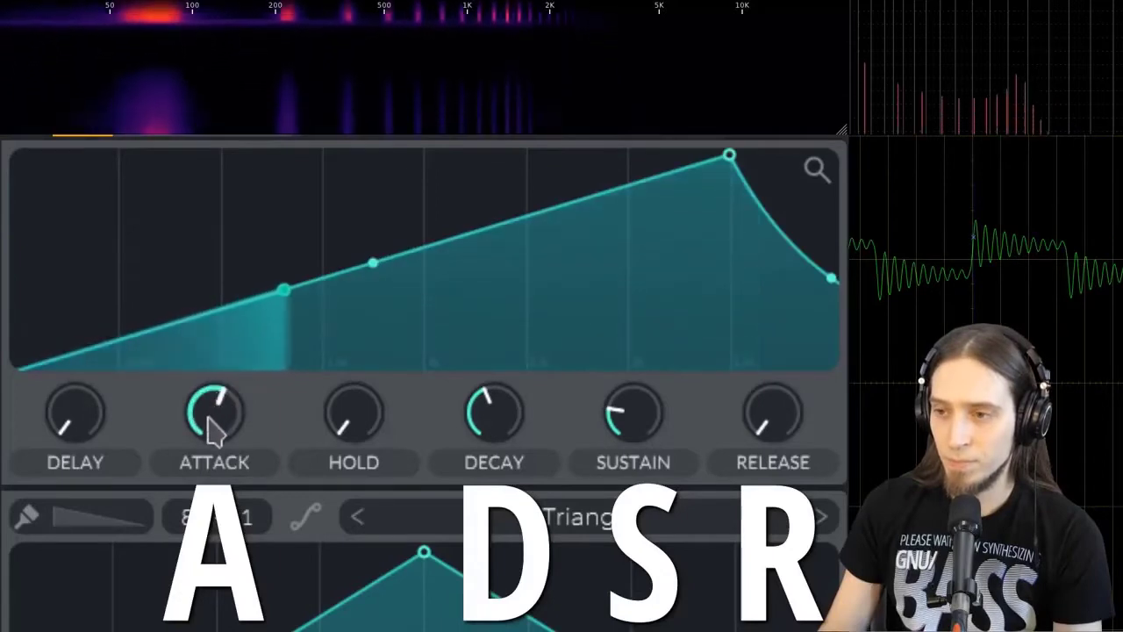
drag(216, 427, 209, 477)
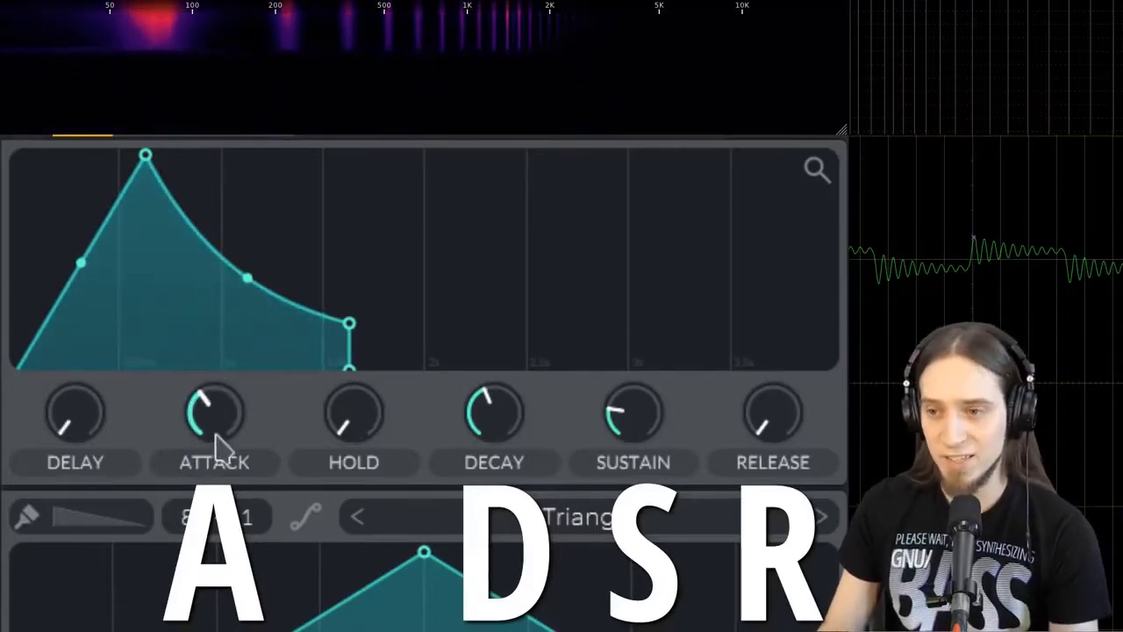
drag(215, 431, 200, 484)
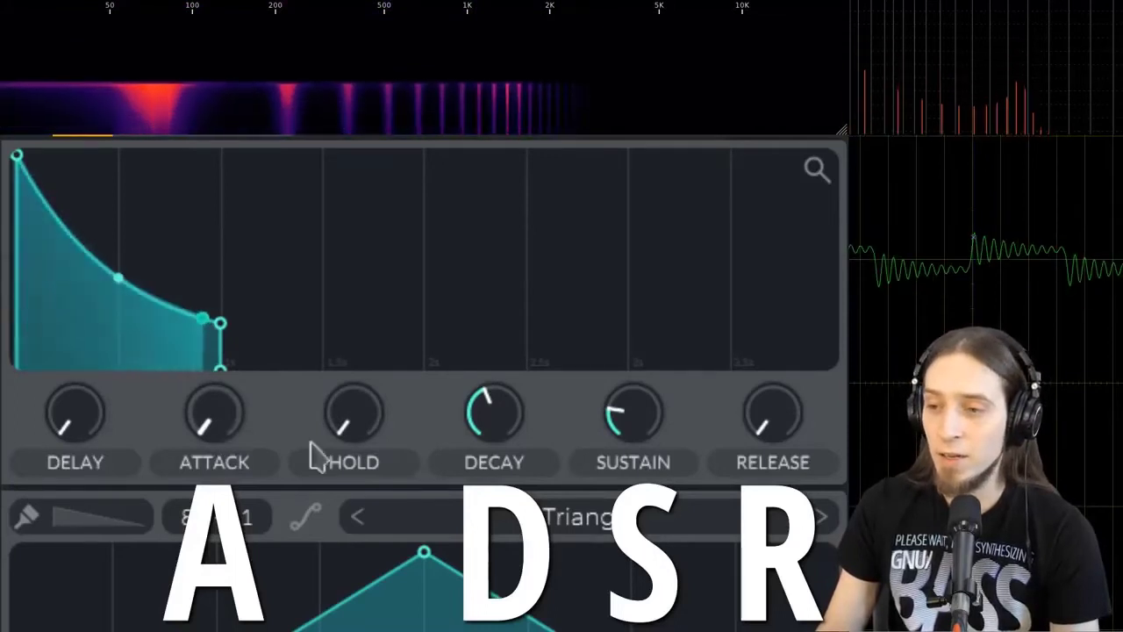
drag(596, 441, 665, 308)
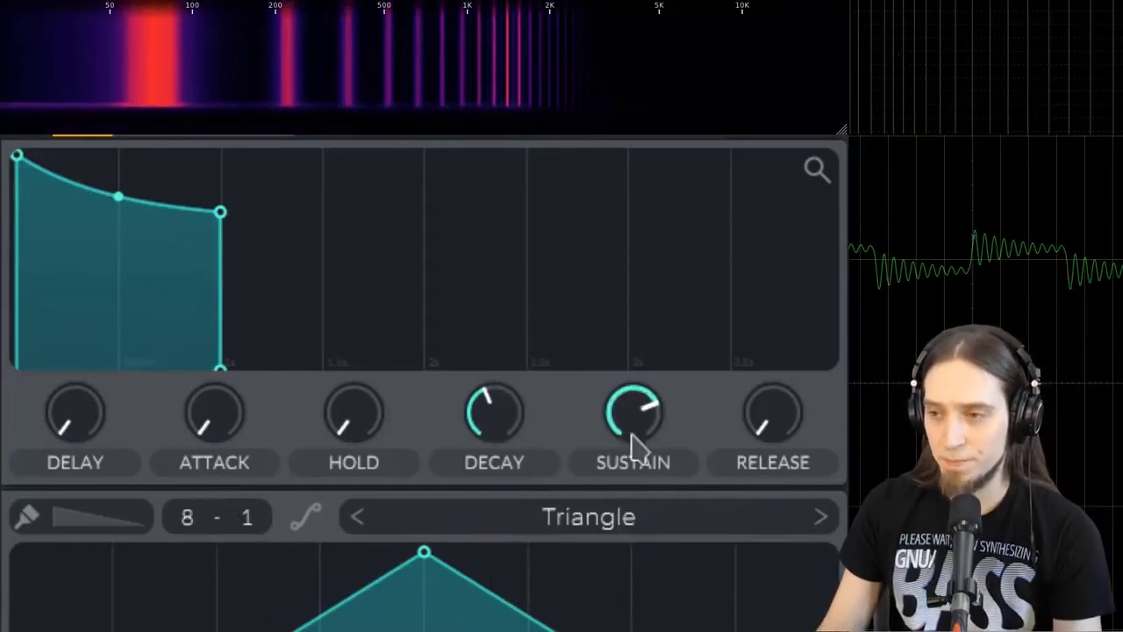
Lower envelope 1's sustain to minimum for a plucked decay, and raise it to about half
drag(647, 421, 513, 610)
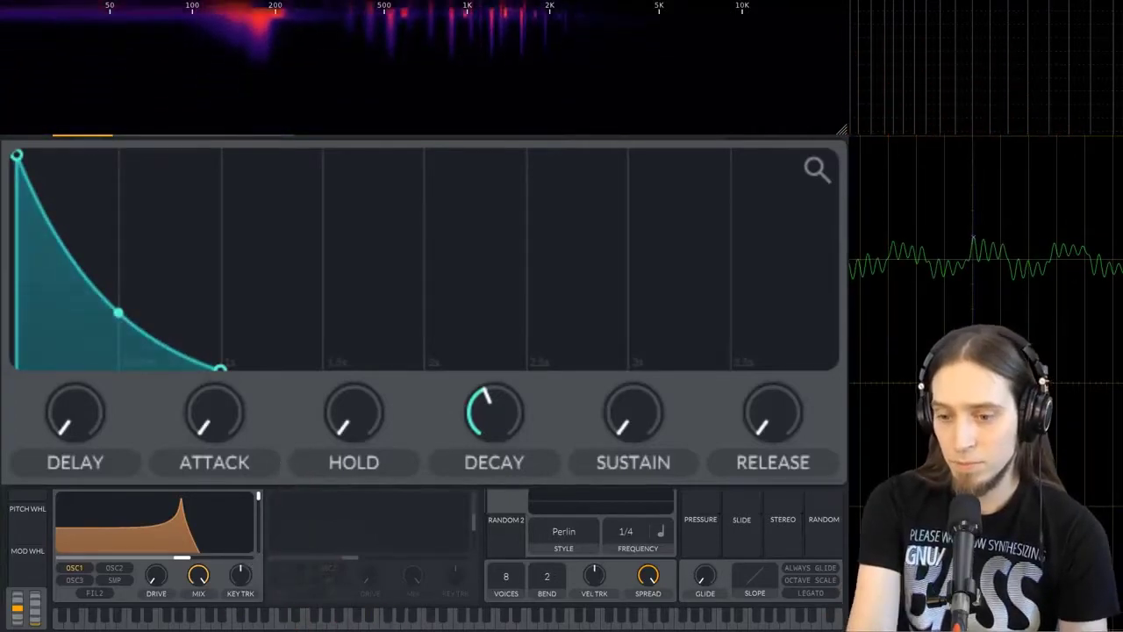
drag(625, 430, 618, 276)
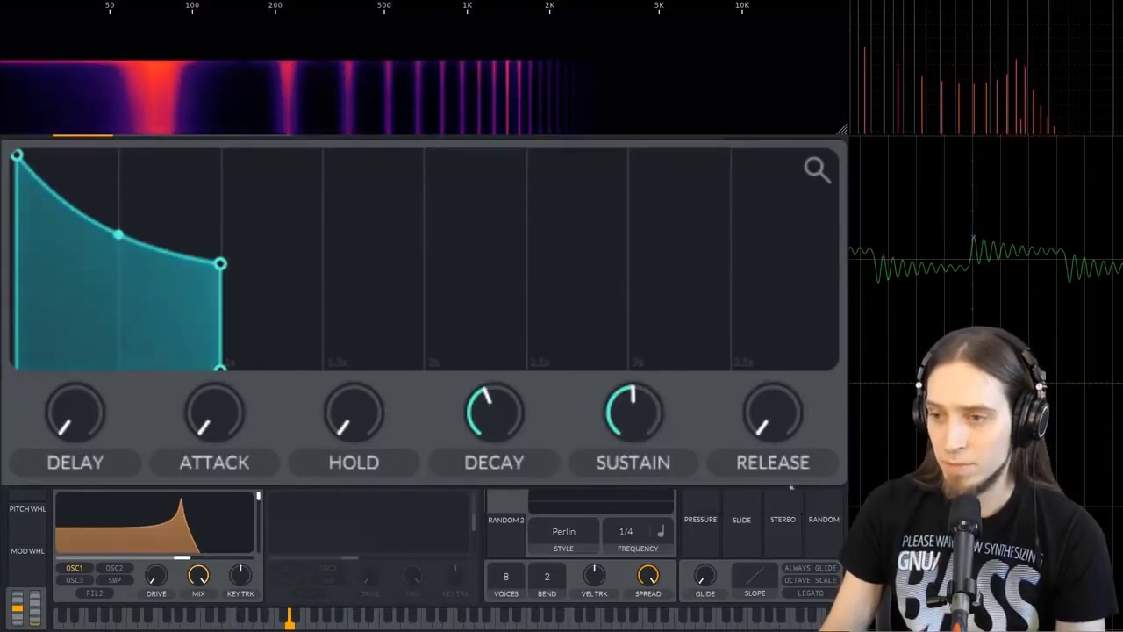
Try long releases on envelope 1, reset its sustain to the default maximum, and shorten the release again
drag(787, 430, 781, 312)
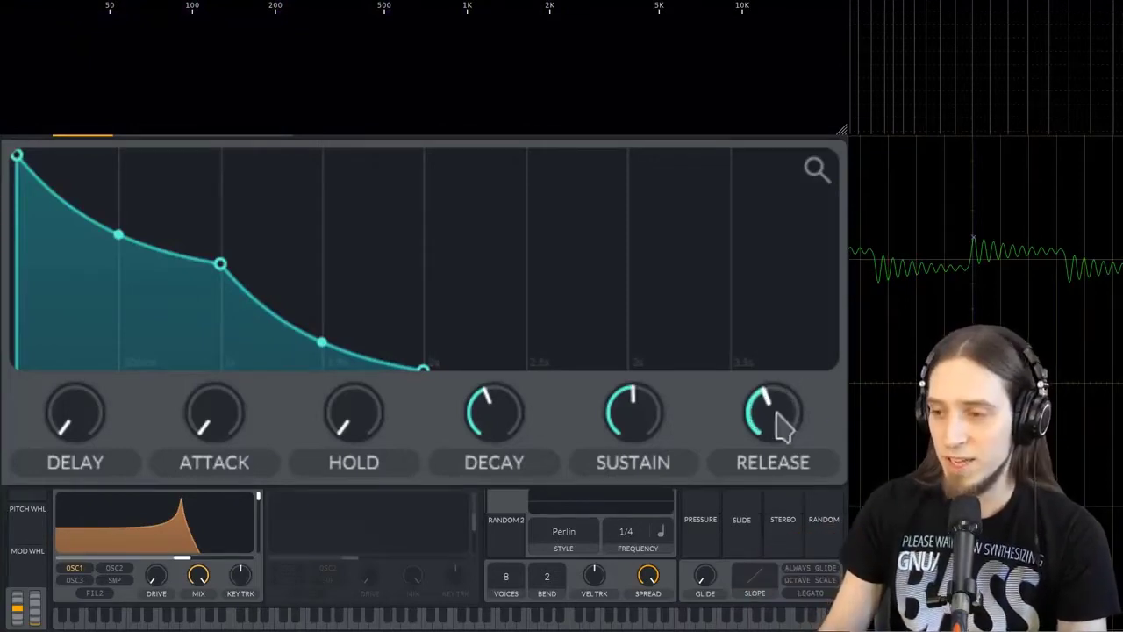
drag(781, 408, 775, 386)
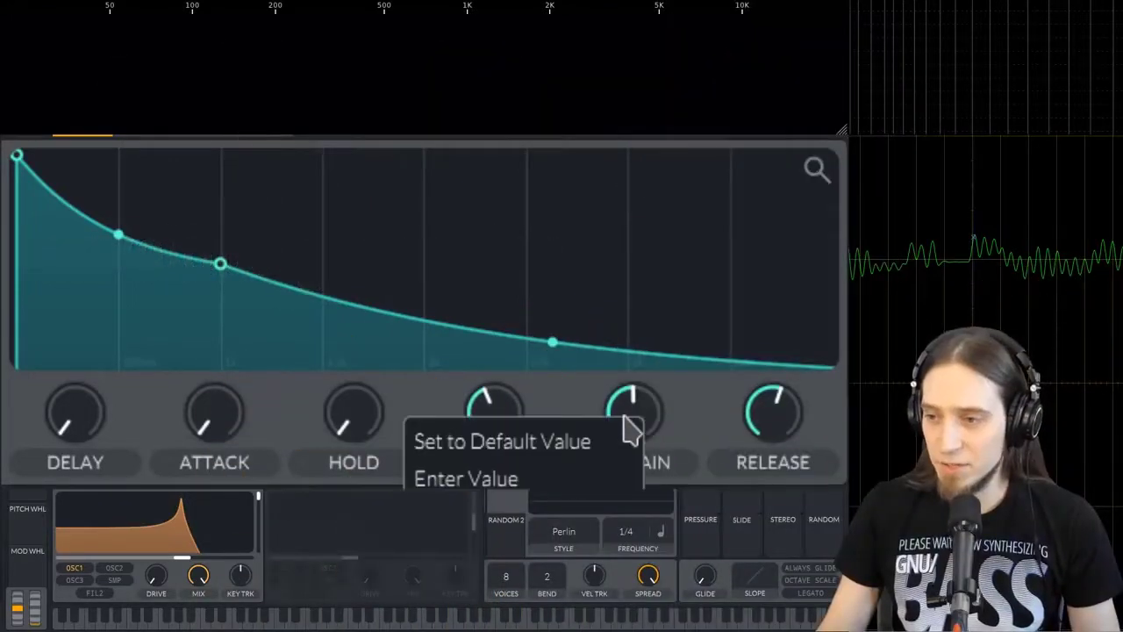
click(627, 431)
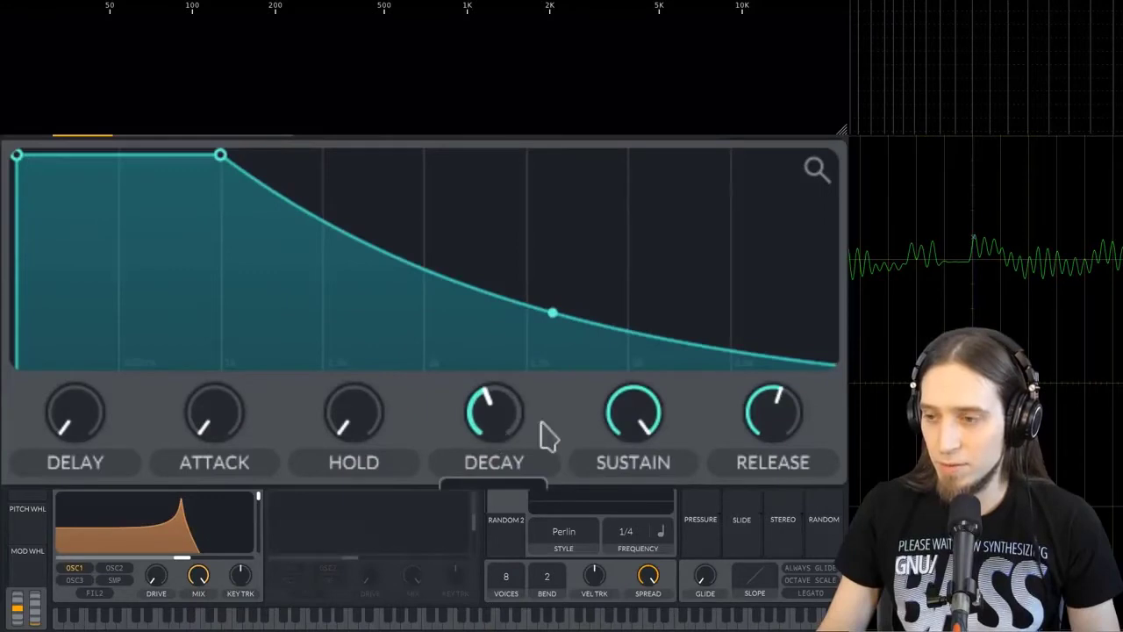
drag(787, 441, 788, 423)
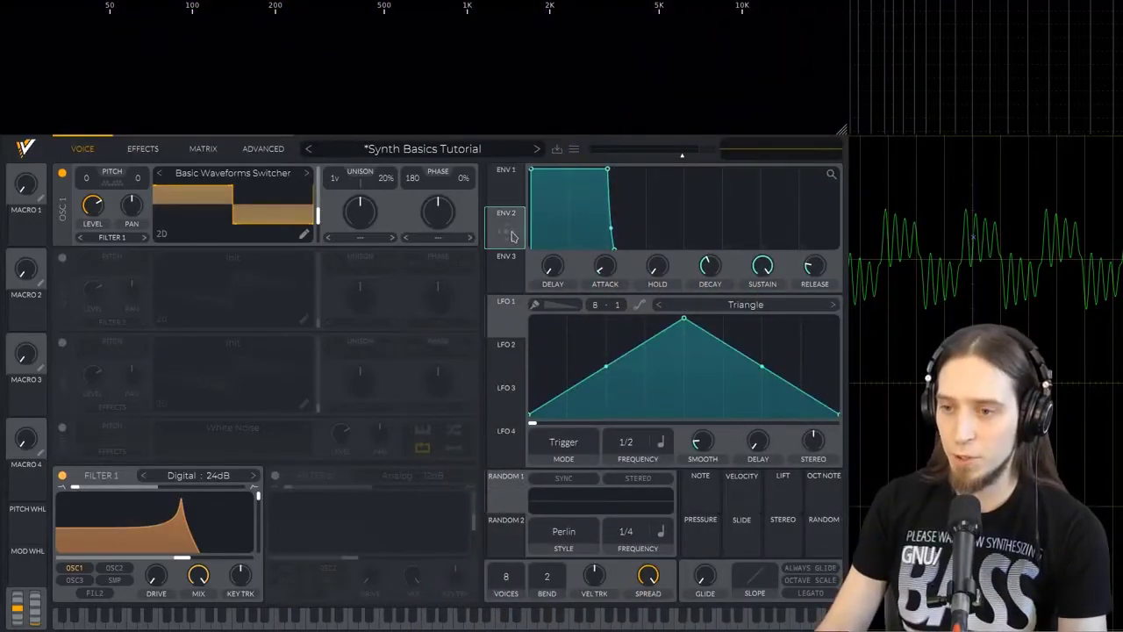
Assign envelope 2 to Filter 1's cutoff, lower the base cutoff, and lengthen envelope 2's attack to about half of the knob range
key(a)
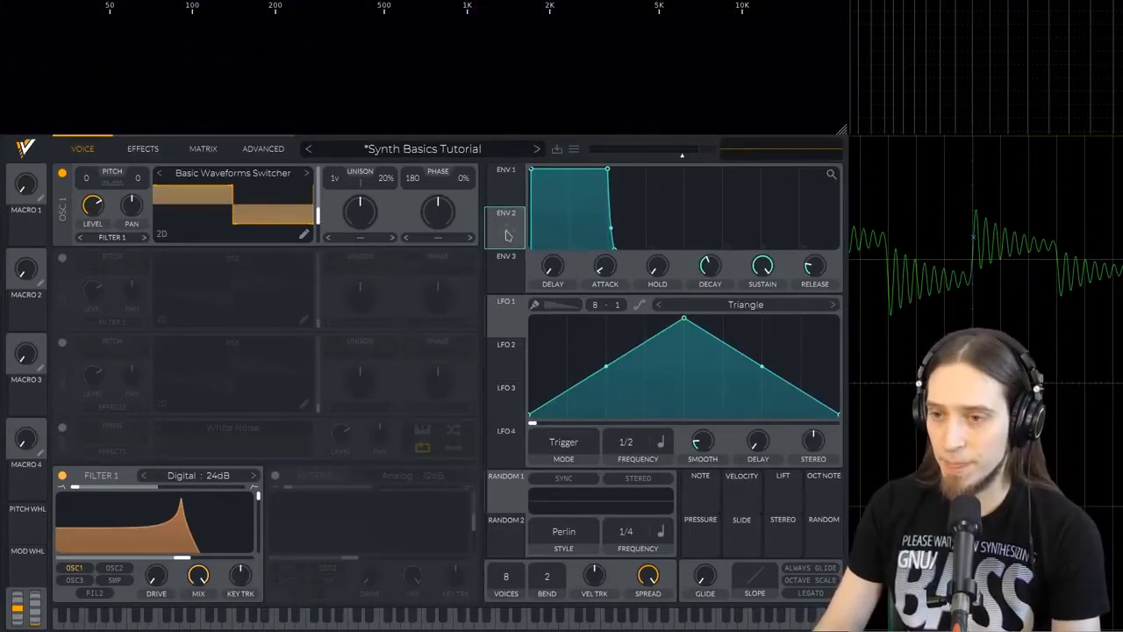
drag(503, 239, 174, 526)
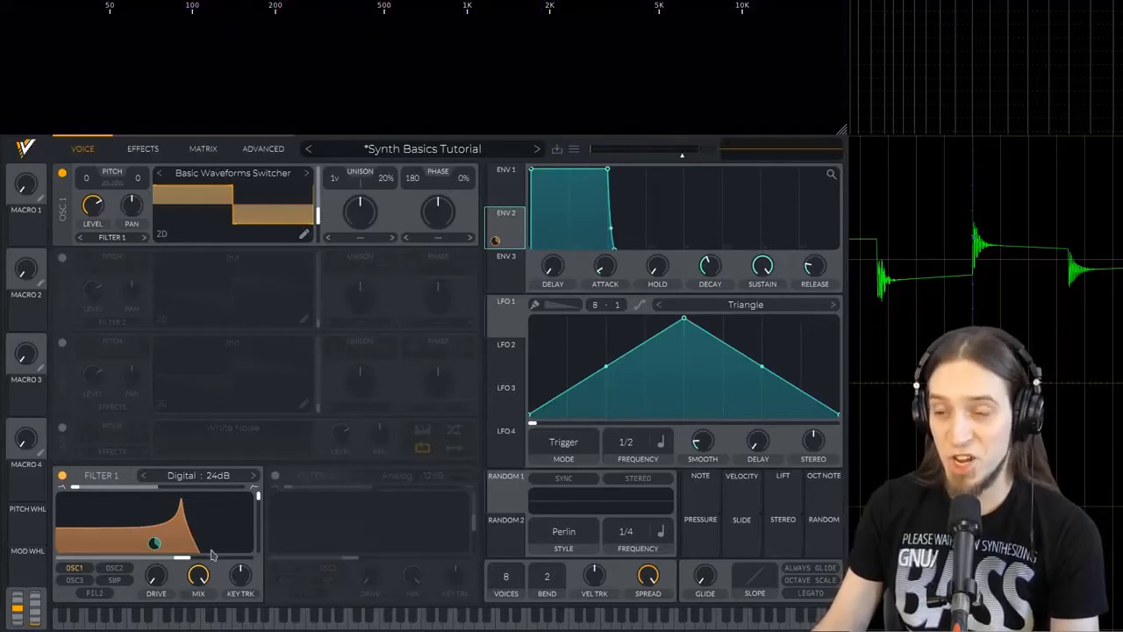
drag(210, 554, 197, 563)
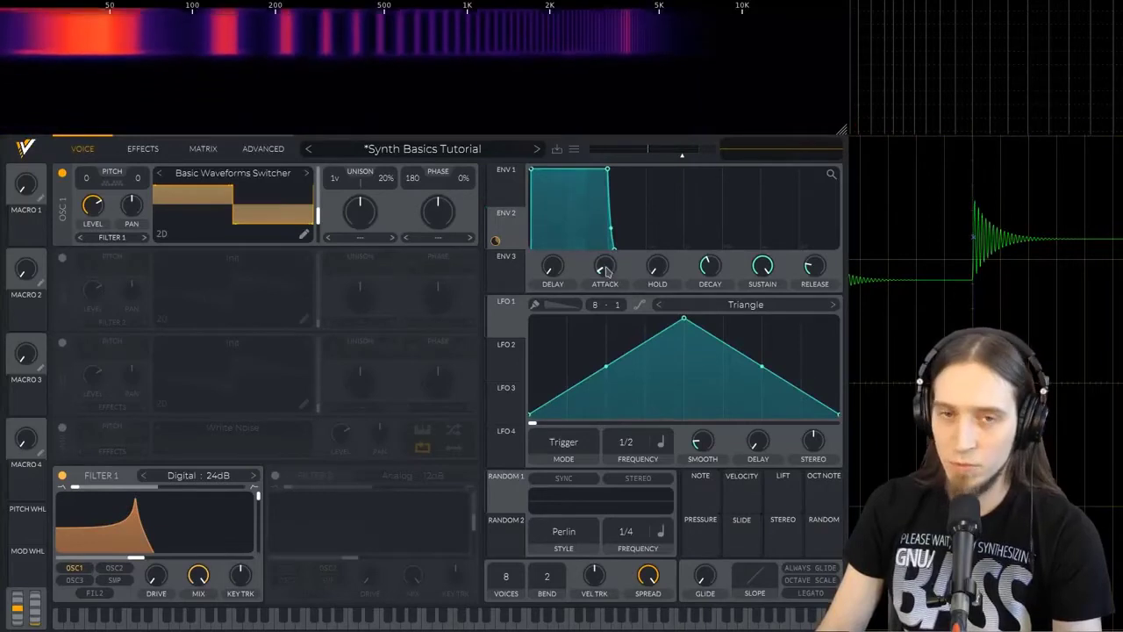
drag(608, 272, 602, 225)
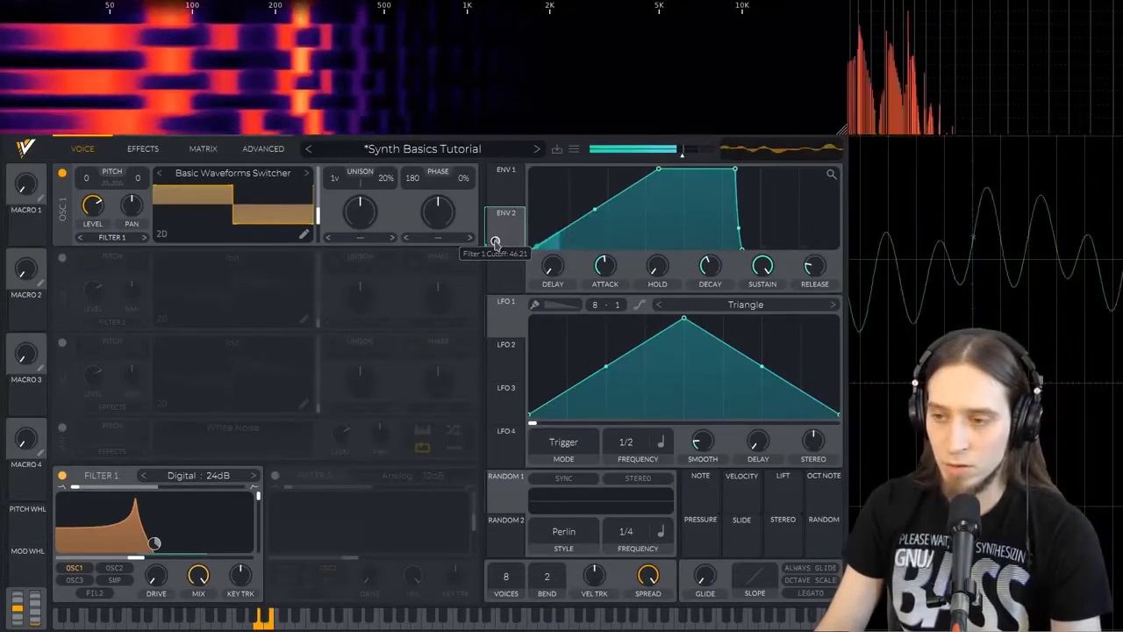
Bypass envelope 2's cutoff modulation, raise Filter 1's cutoff, and take its resonance down with a sawtooth on oscillator 1
click(121, 569)
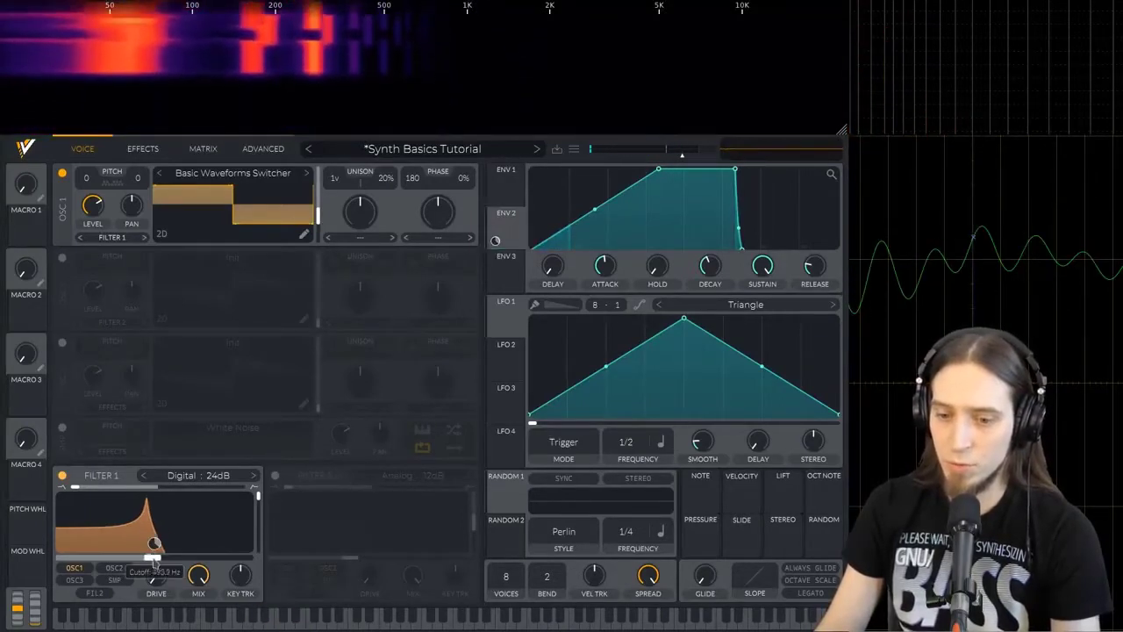
drag(154, 543, 221, 536)
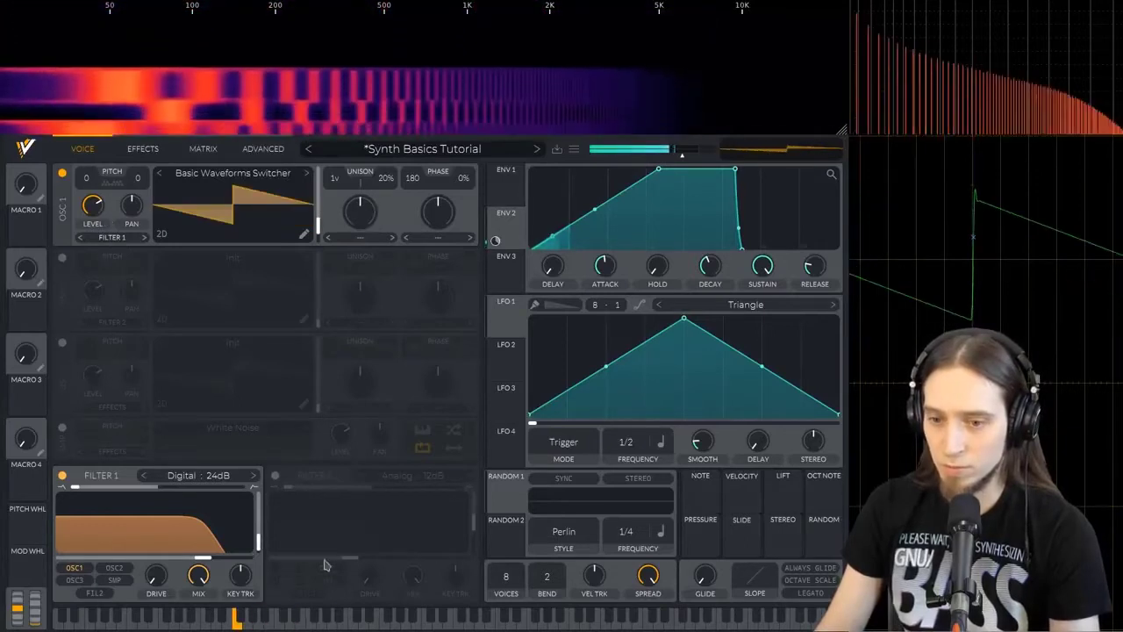
mouse_move(258, 542)
mouse_down()
mouse_move(133, 568)
mouse_move(258, 527)
mouse_move(259, 547)
mouse_up()
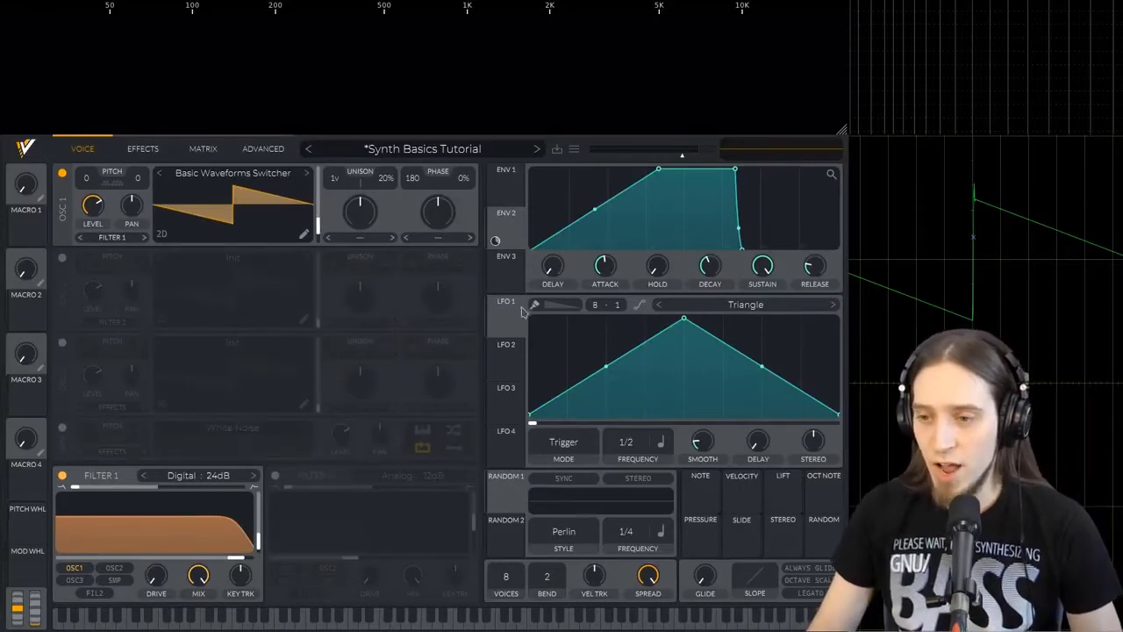
Assign LFO 1 to Filter 1's cutoff, lower the base cutoff to about 216 Hz, and play a note
drag(509, 315, 157, 528)
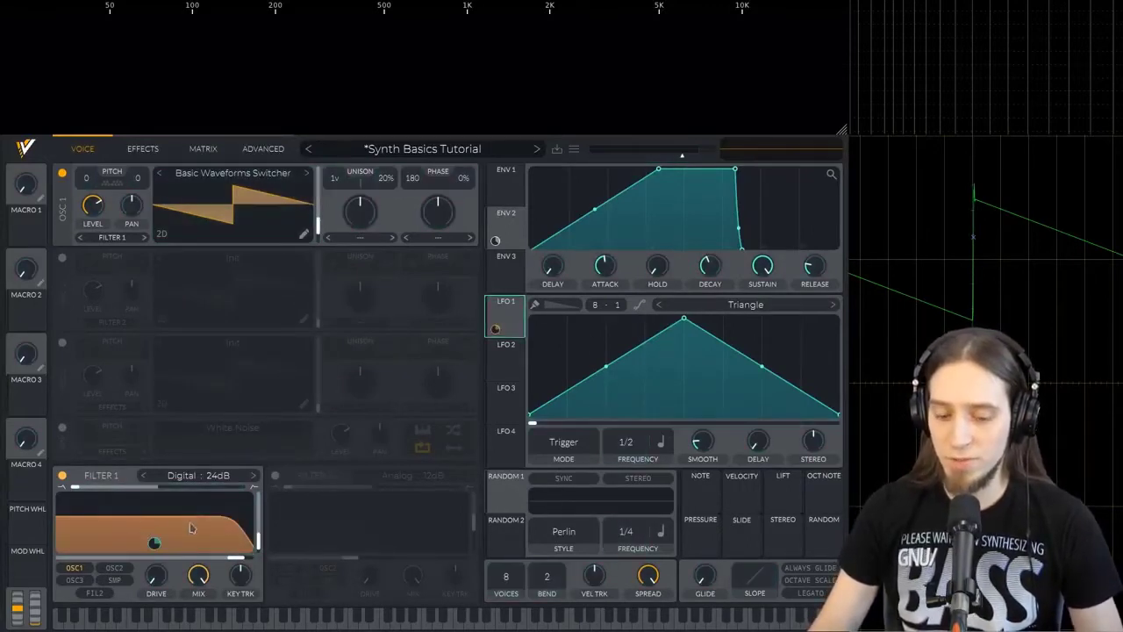
key(a)
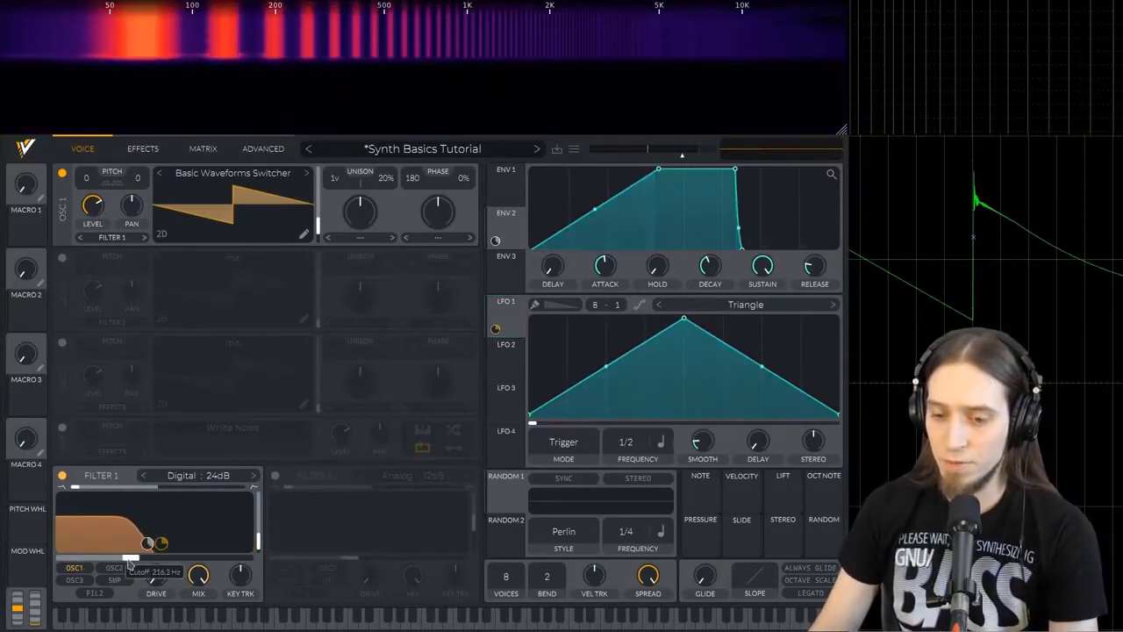
drag(185, 562, 130, 559)
key(a)
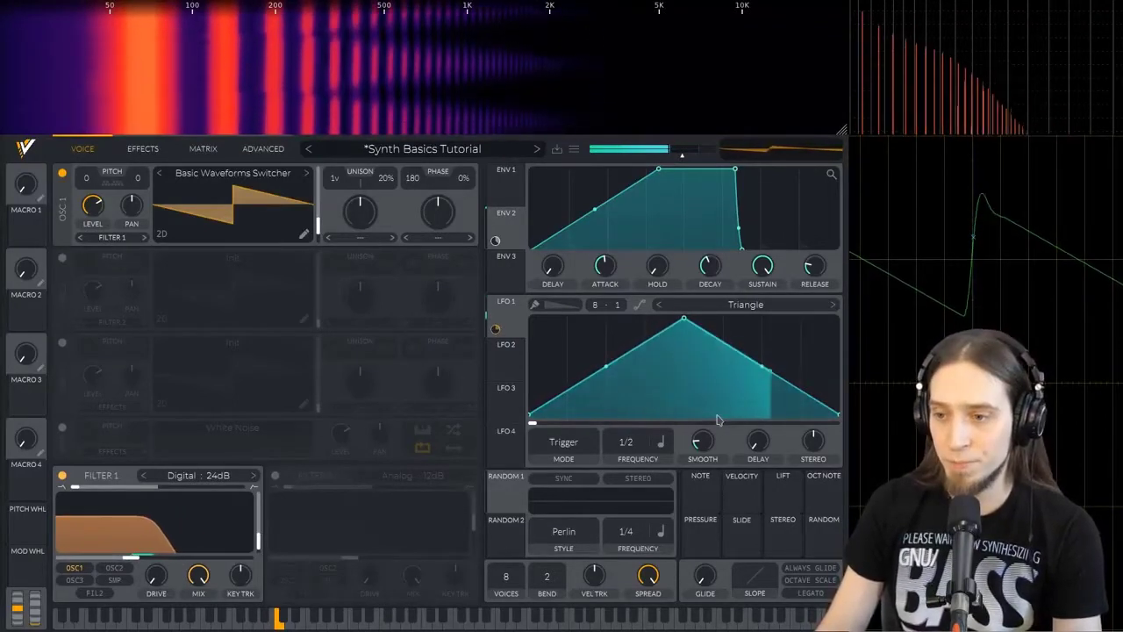
Try the smoothed curve on LFO 1's triangle shape and return it to straight lines
click(640, 304)
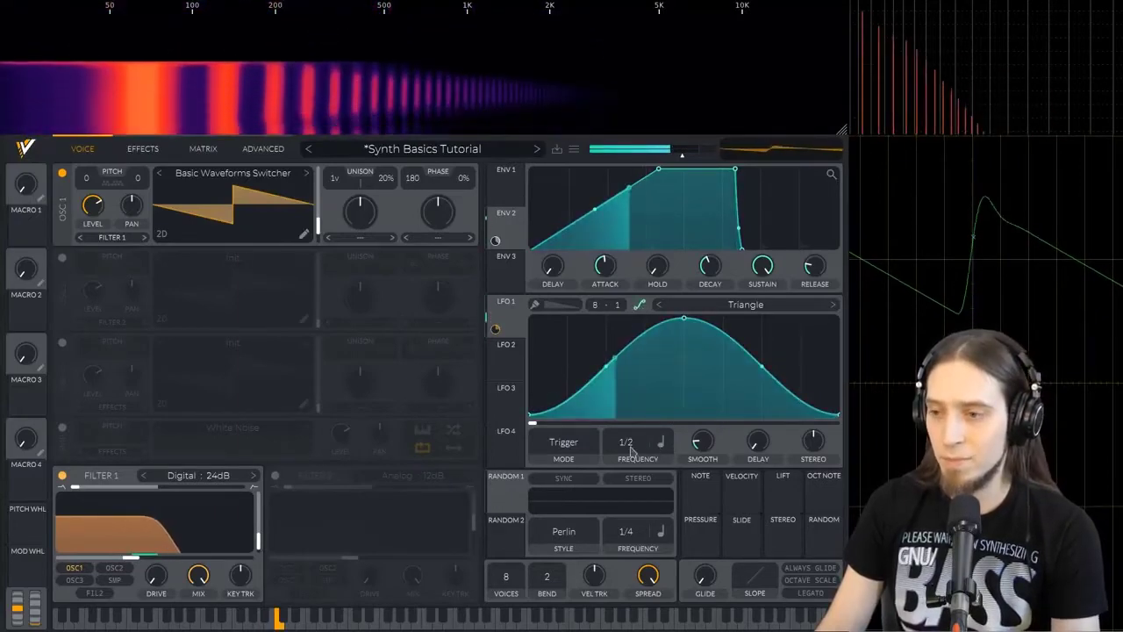
click(640, 305)
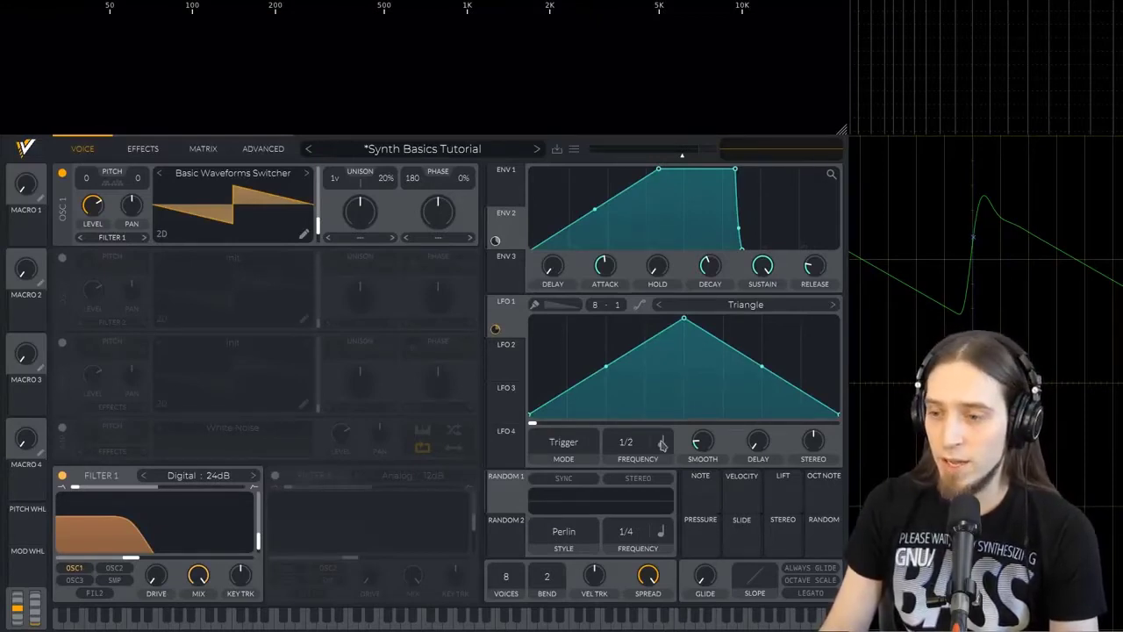
Switch LFO 1's frequency to seconds, set it to 0.100 secs, and change oscillator 1's waveform to a square
click(663, 443)
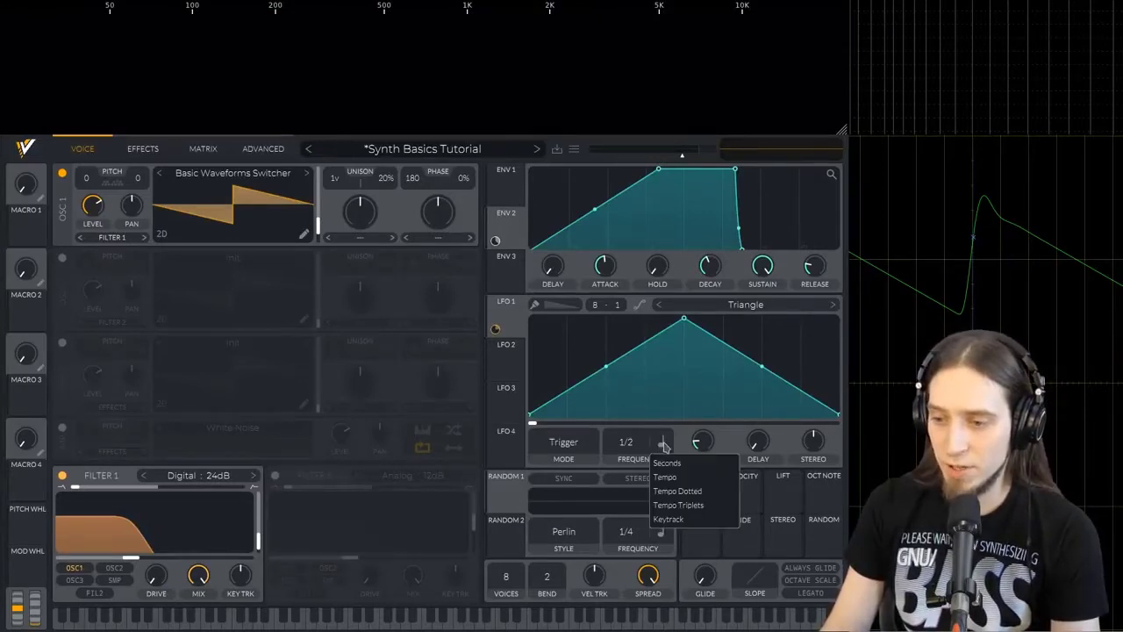
click(655, 463)
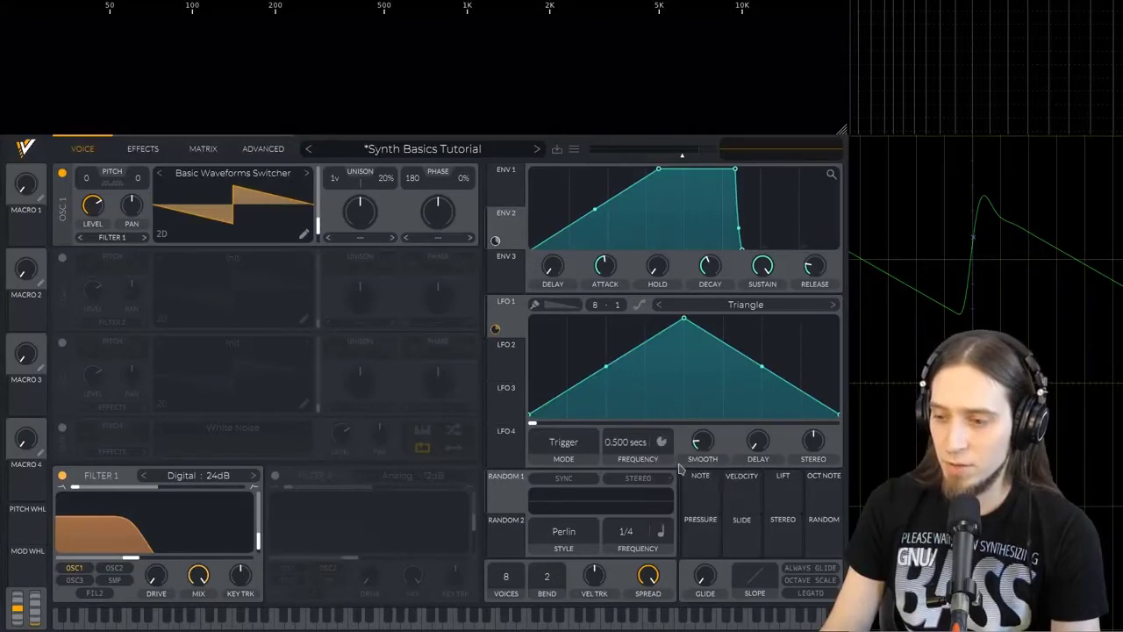
drag(628, 451, 644, 432)
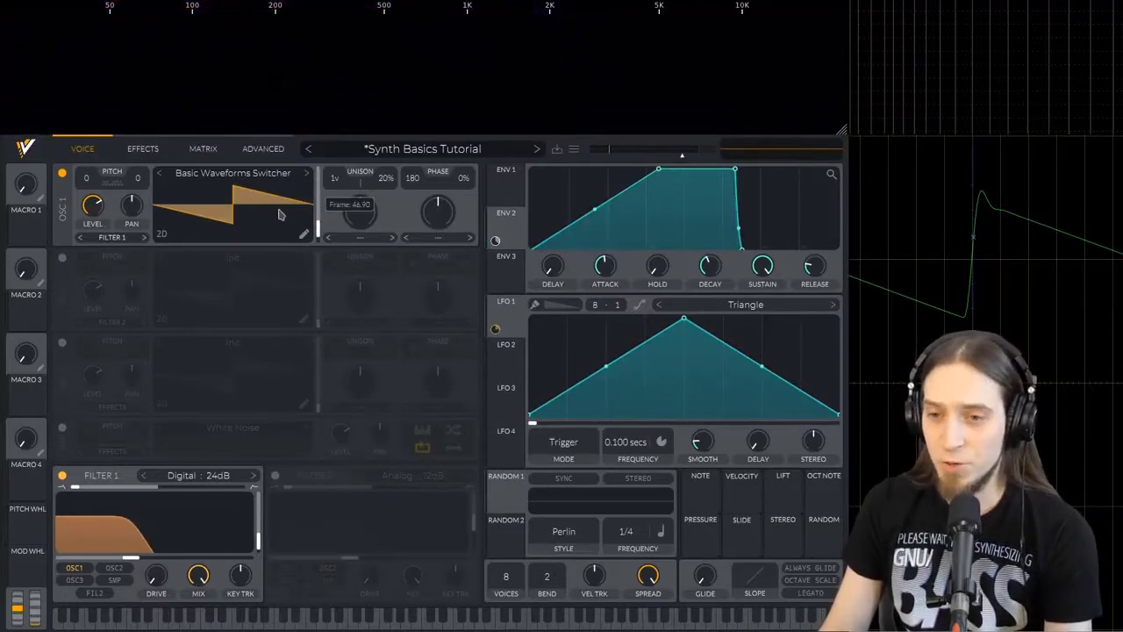
drag(279, 215, 280, 196)
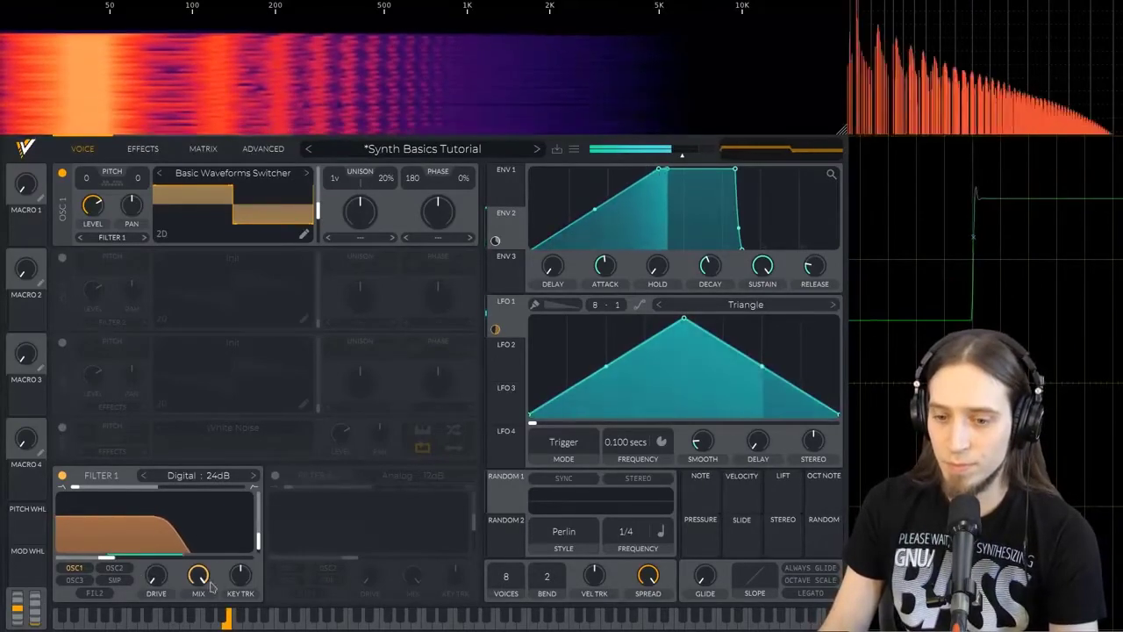
Return LFO 1's frequency to tempo sync and compare rates such as 1/8 and 1/4, settling on 1/4
click(662, 442)
click(667, 476)
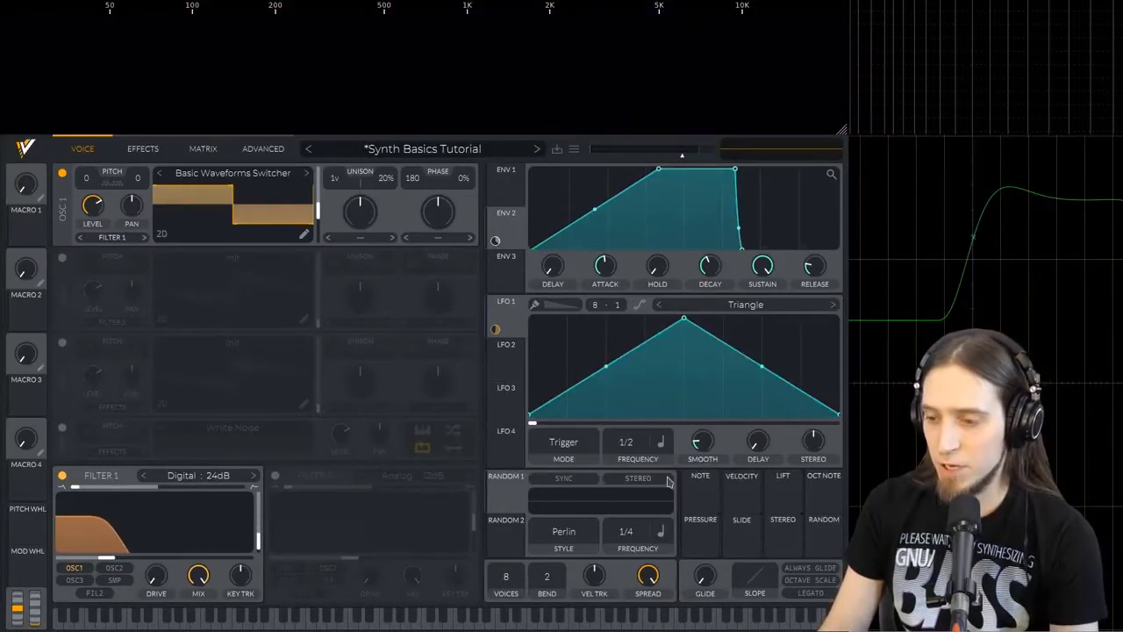
scroll(651, 430, down, 1)
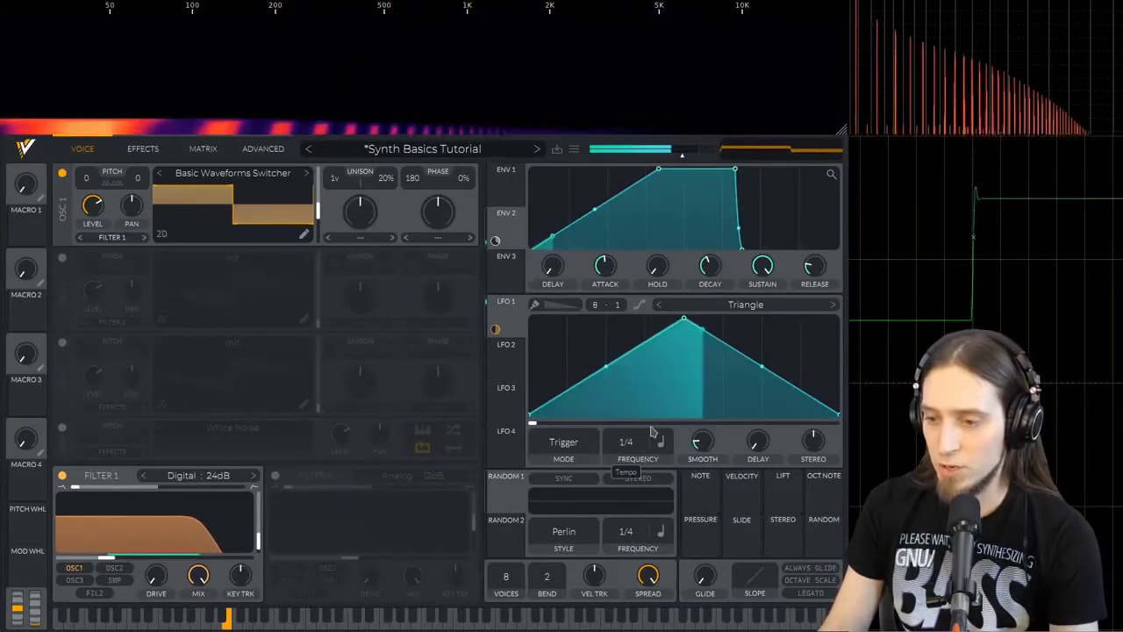
scroll(645, 439, up, 1)
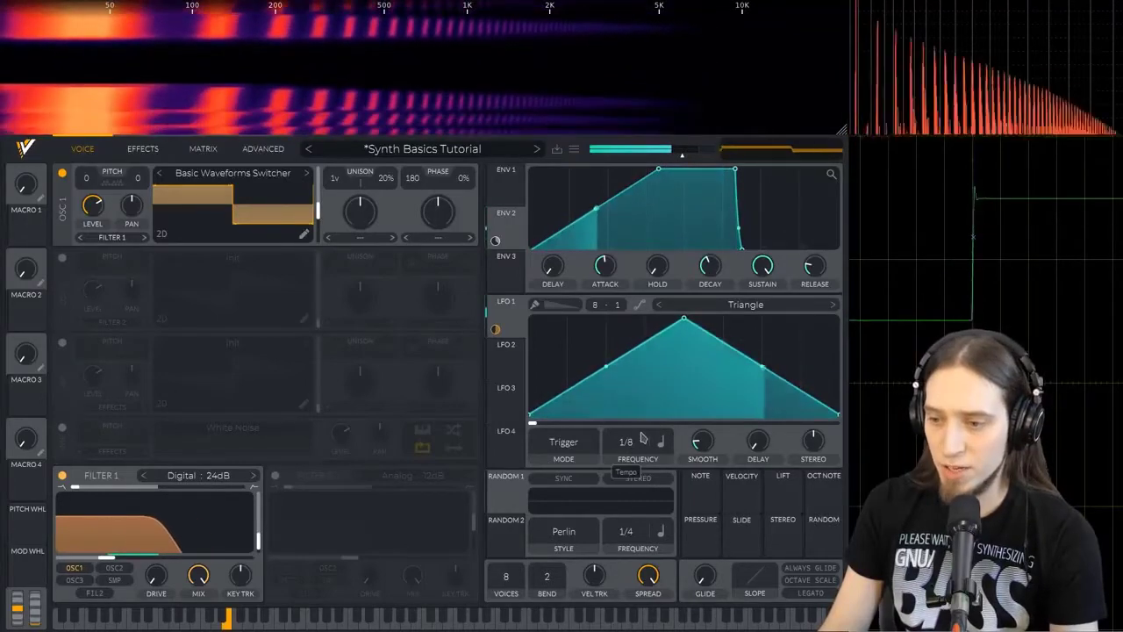
scroll(643, 441, down, 1)
scroll(646, 439, up, 1)
scroll(647, 440, down, 1)
scroll(649, 445, up, 1)
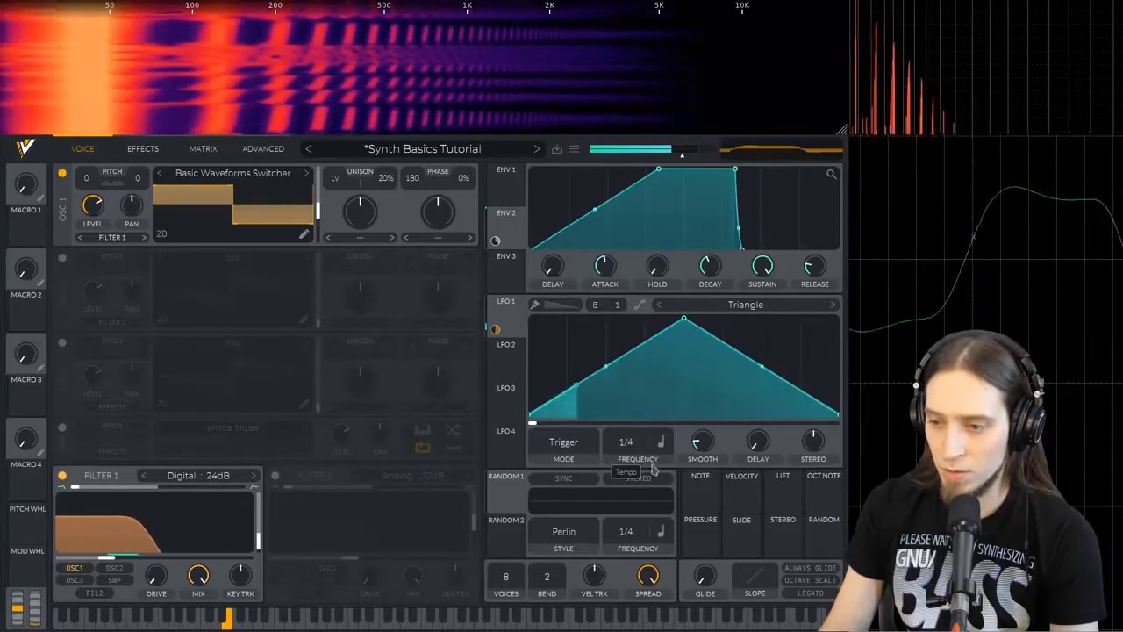
scroll(652, 458, down, 1)
scroll(651, 454, up, 1)
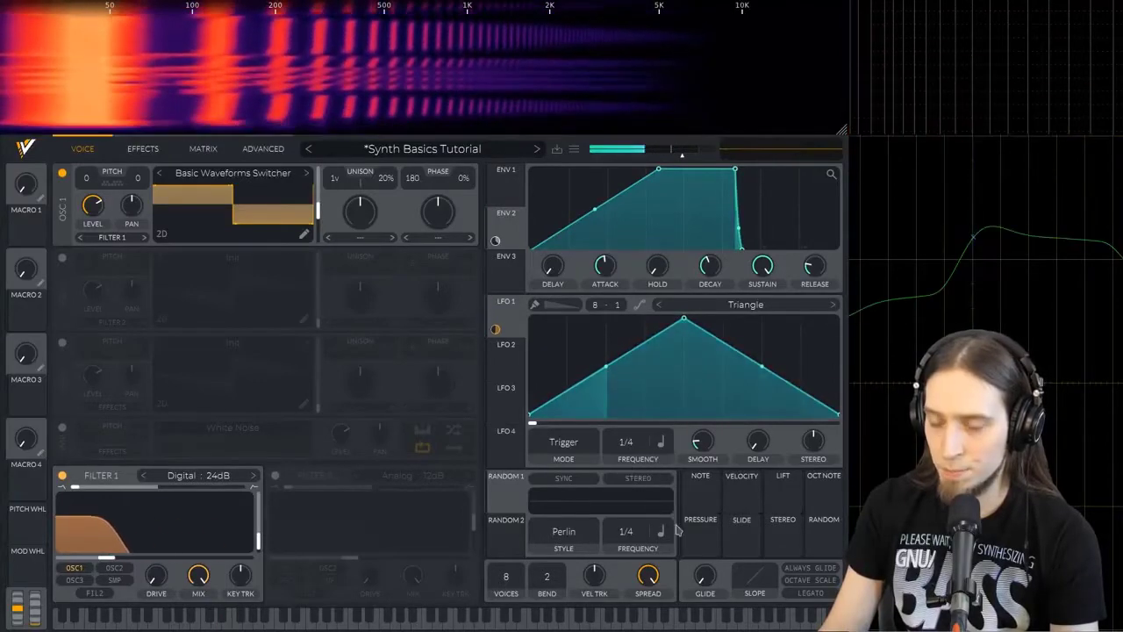
Turn off Filter 1 and assign LFO 1 to oscillator 1's level as a bipolar modulation, using a triangle waveform
click(62, 475)
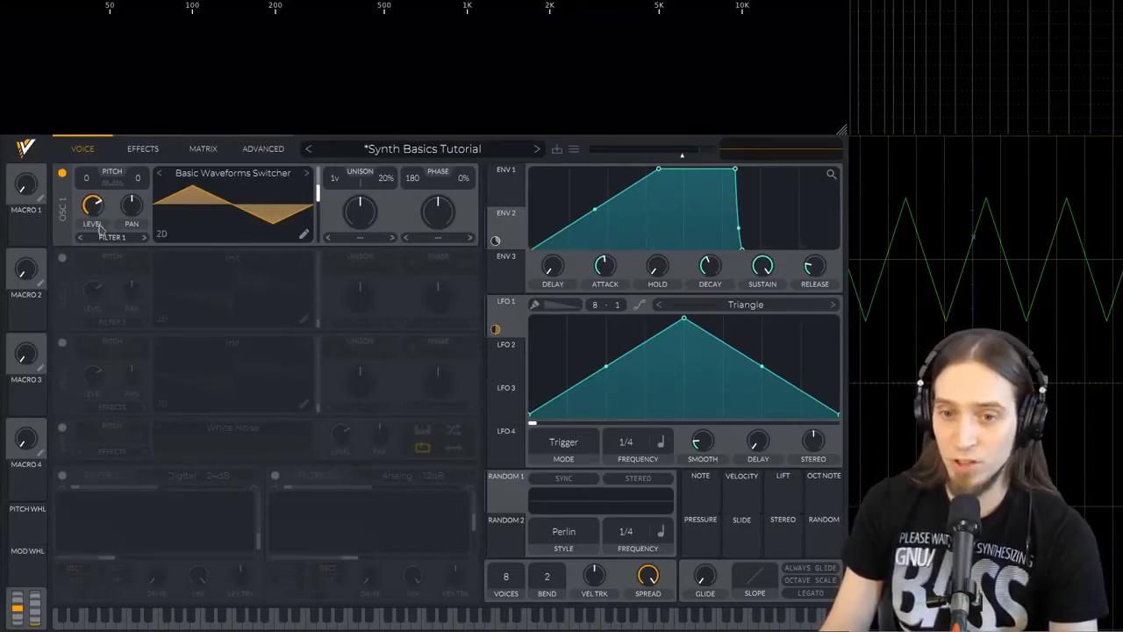
drag(520, 317, 94, 205)
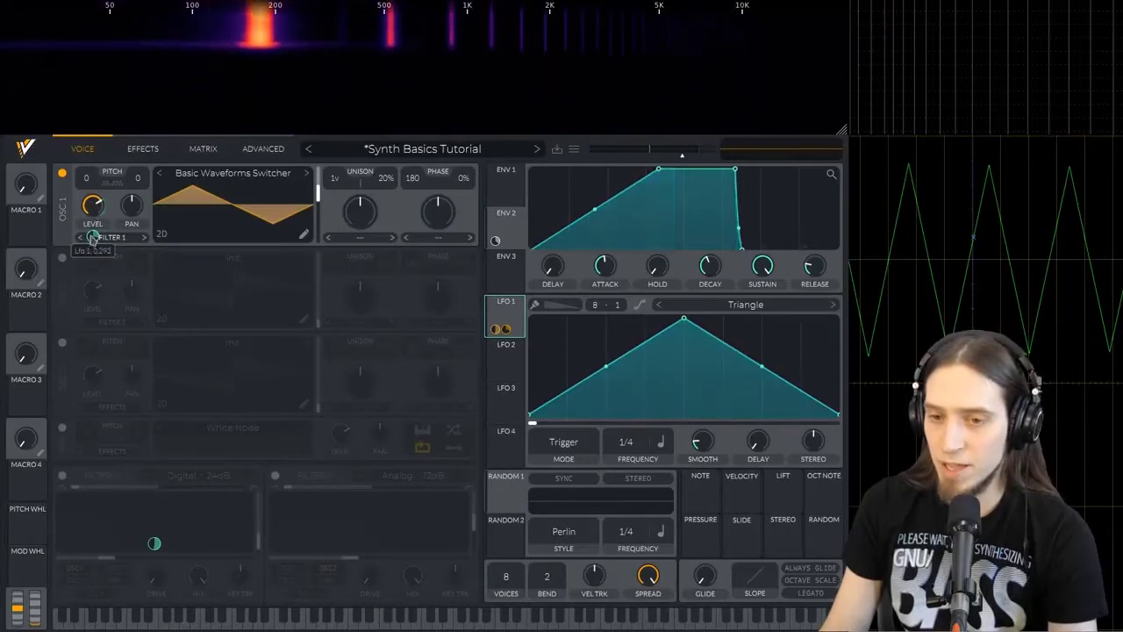
mouse_move(93, 237)
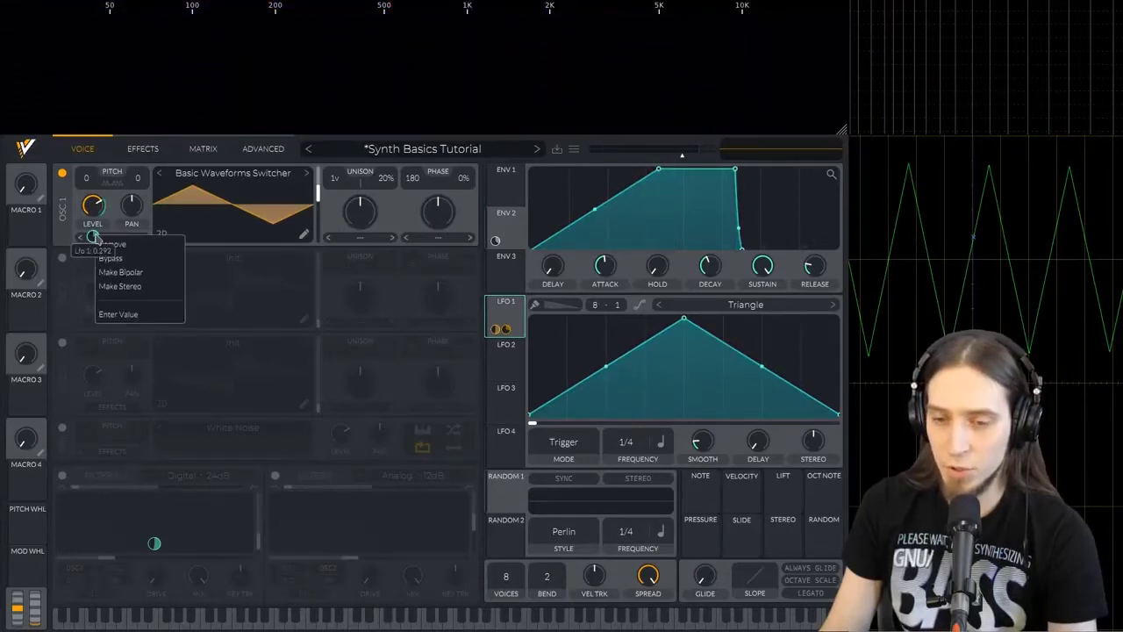
click(161, 275)
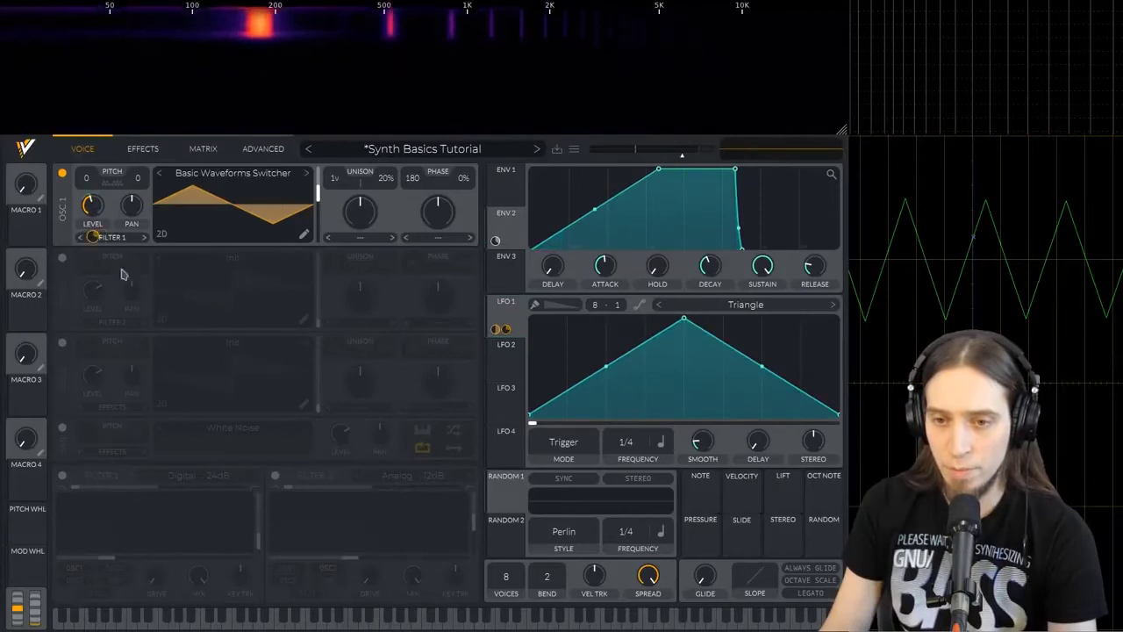
Deepen LFO 1's modulation of oscillator 1's level to 0.792 and speed the LFO up to 1/32
mouse_move(92, 237)
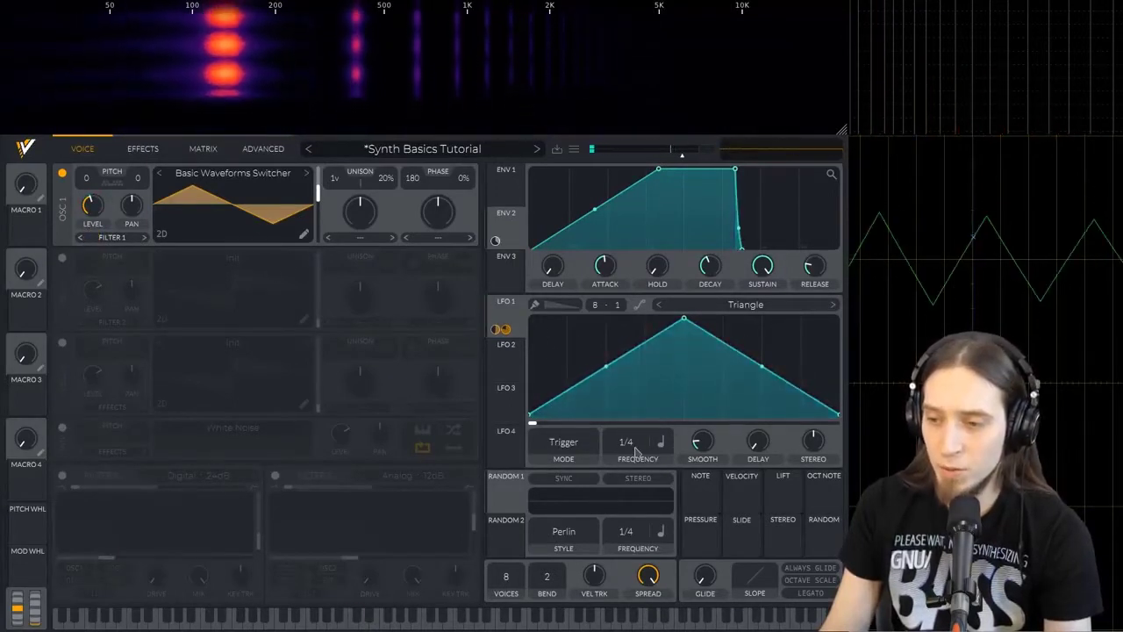
drag(645, 421, 643, 413)
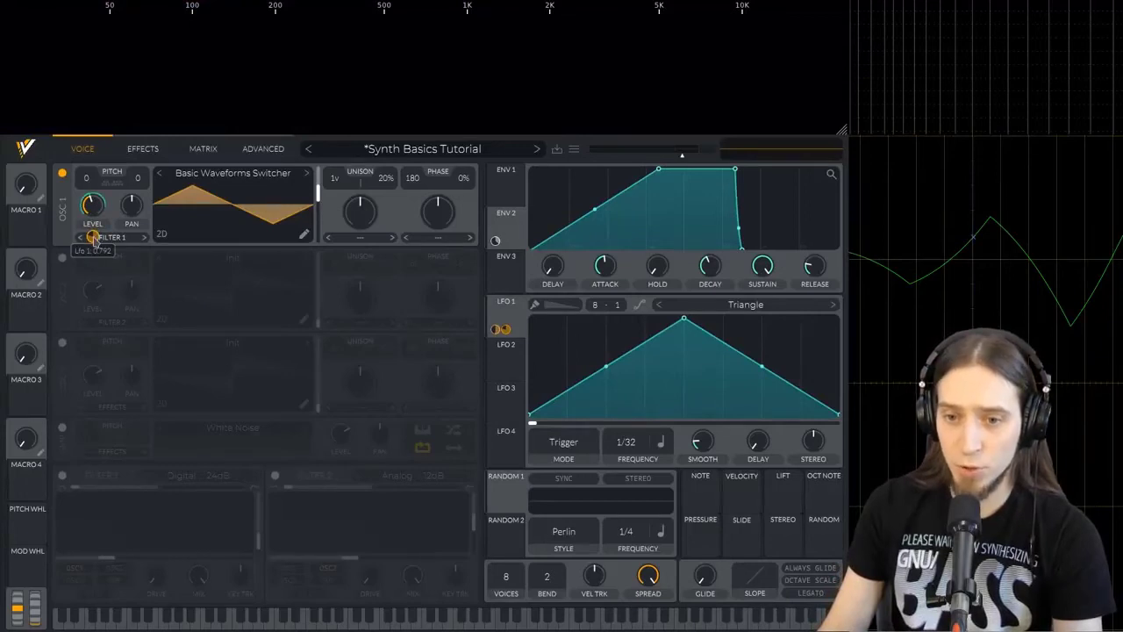
Bypass LFO 1's level modulation and assign LFO 1 to oscillator 1's pitch, with the LFO rate at 1/2
drag(92, 237, 93, 249)
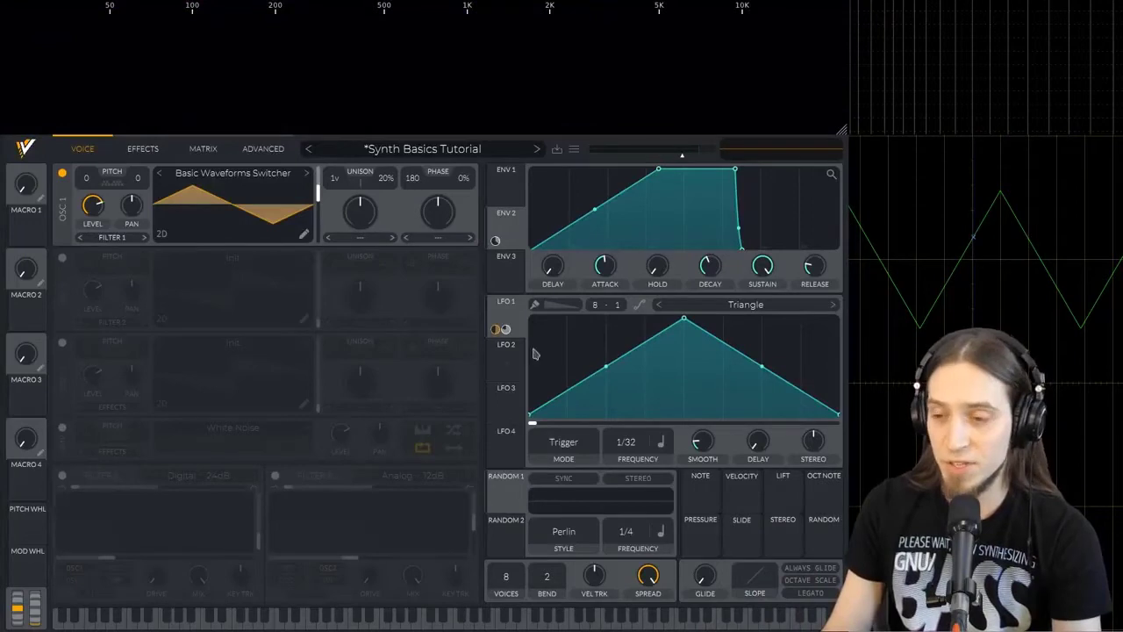
drag(508, 321, 88, 179)
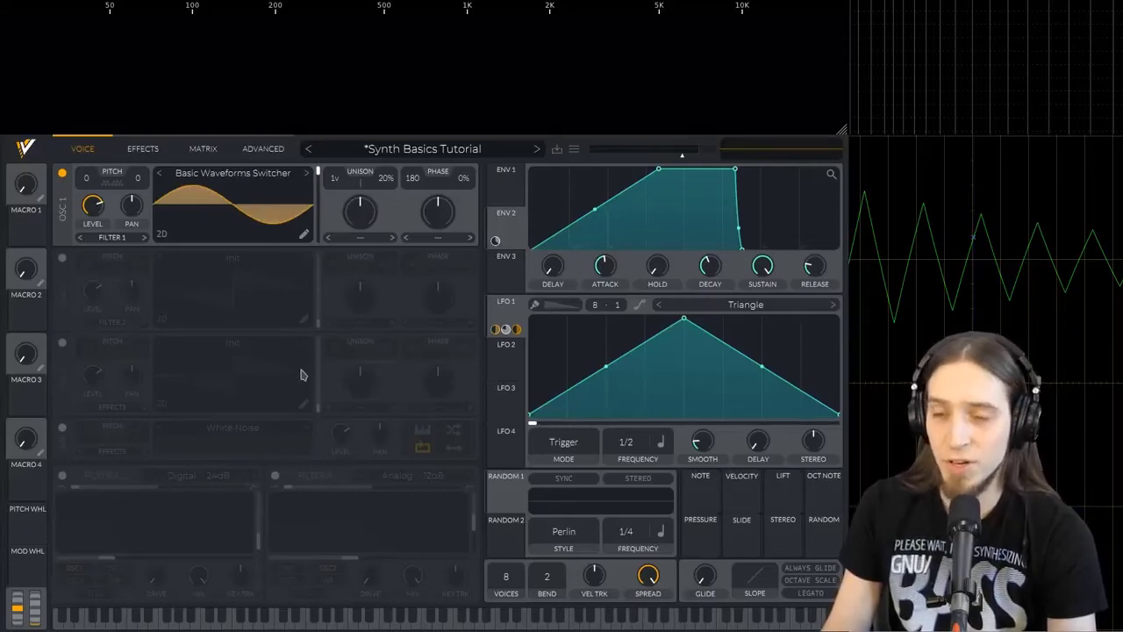
Play a note and compare LFO 1 rates for the pitch modulation, from a slow 2/1 up to 1/4
key(a)
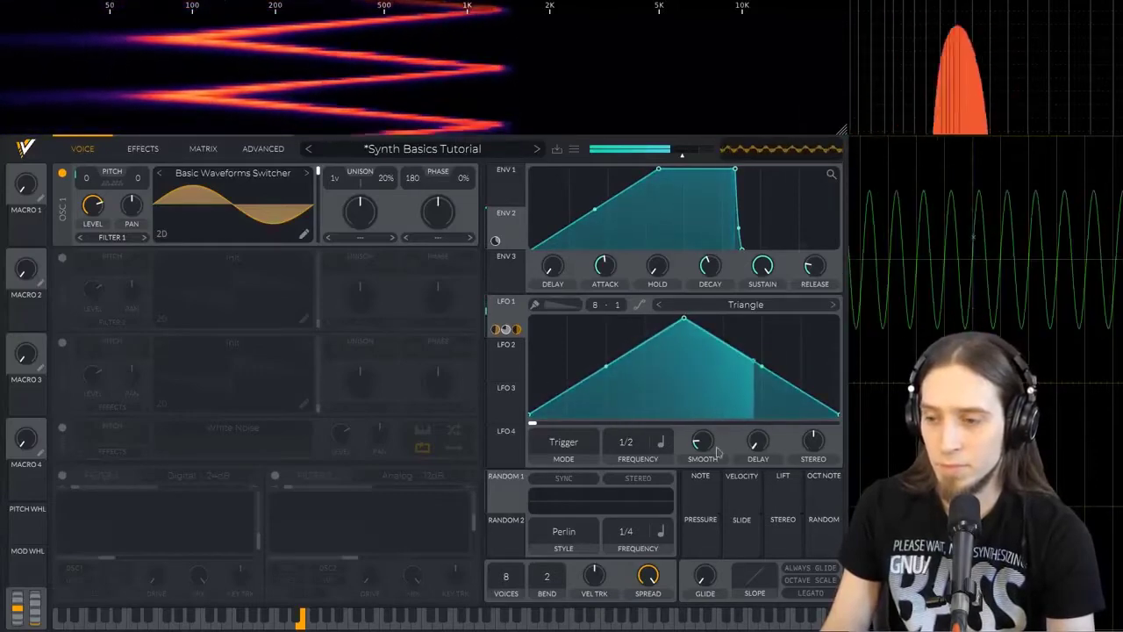
drag(626, 441, 627, 472)
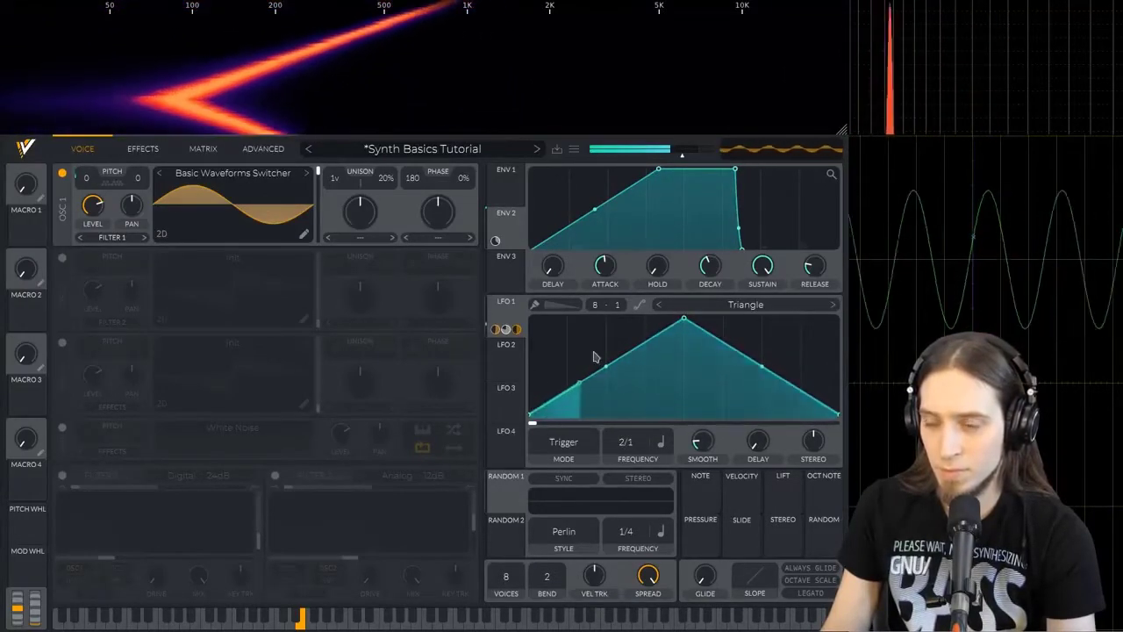
mouse_move(625, 442)
mouse_down()
mouse_move(625, 318)
mouse_move(639, 445)
mouse_up()
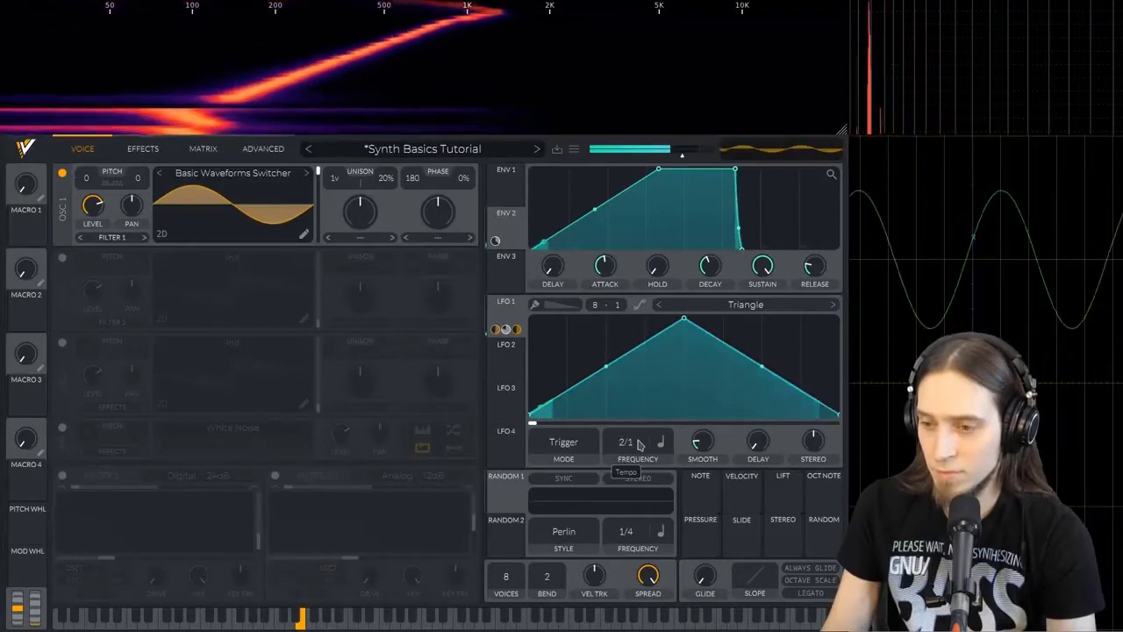
drag(639, 400, 636, 389)
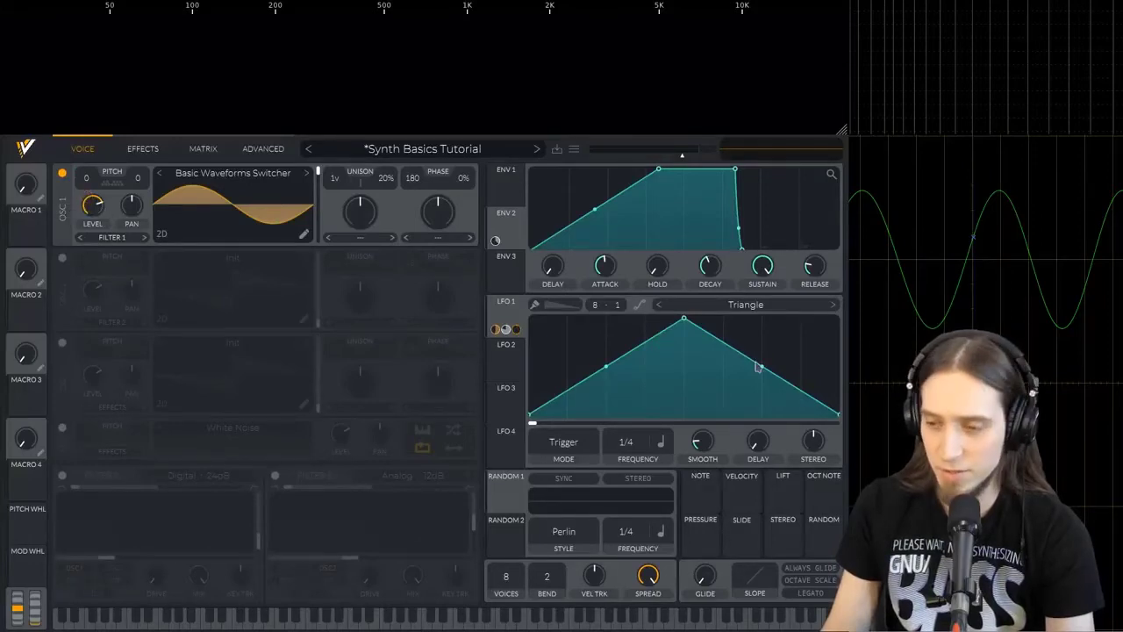
Reduce LFO 1's pitch modulation depth for a subtle vibrato, comparing LFO rates of 1/32 and 1/8
drag(626, 439, 639, 373)
drag(506, 329, 93, 200)
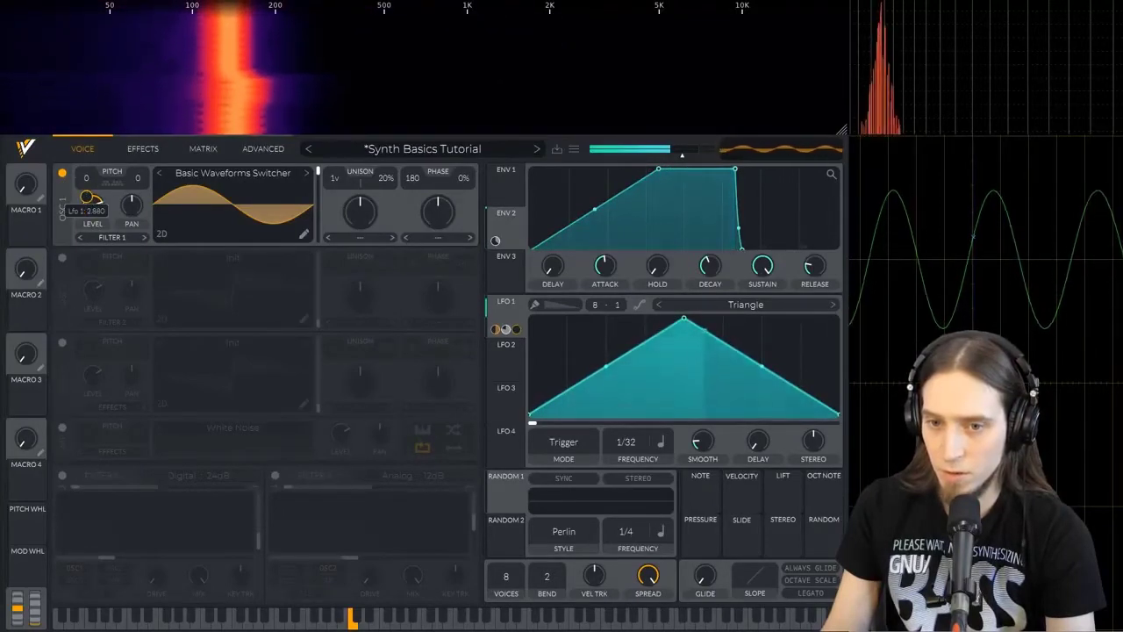
drag(88, 198, 87, 198)
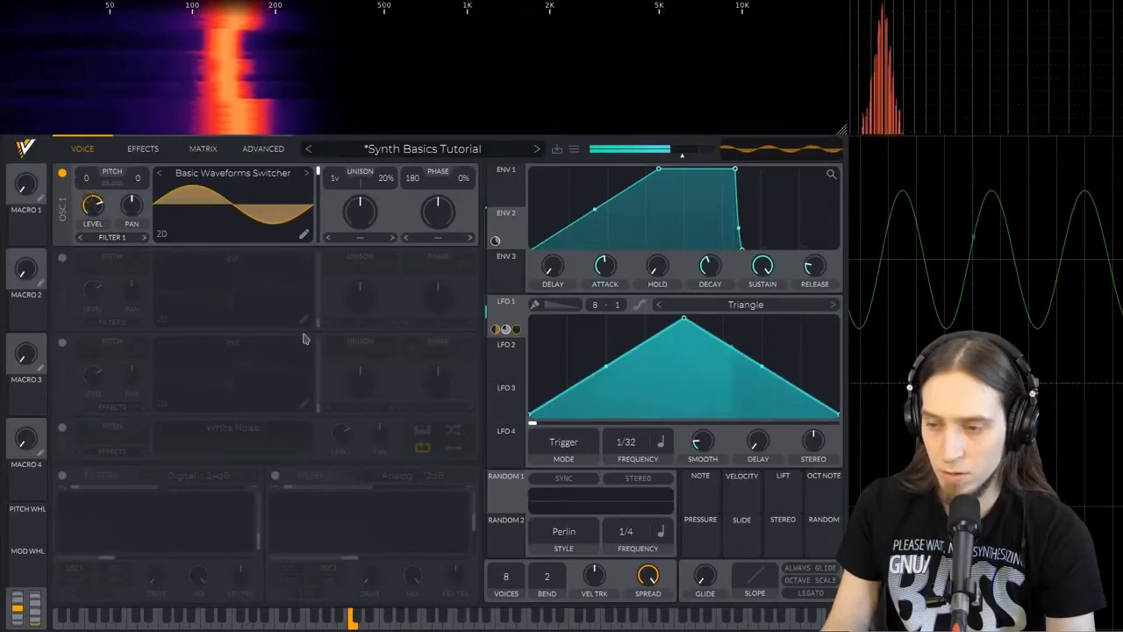
drag(639, 441, 639, 477)
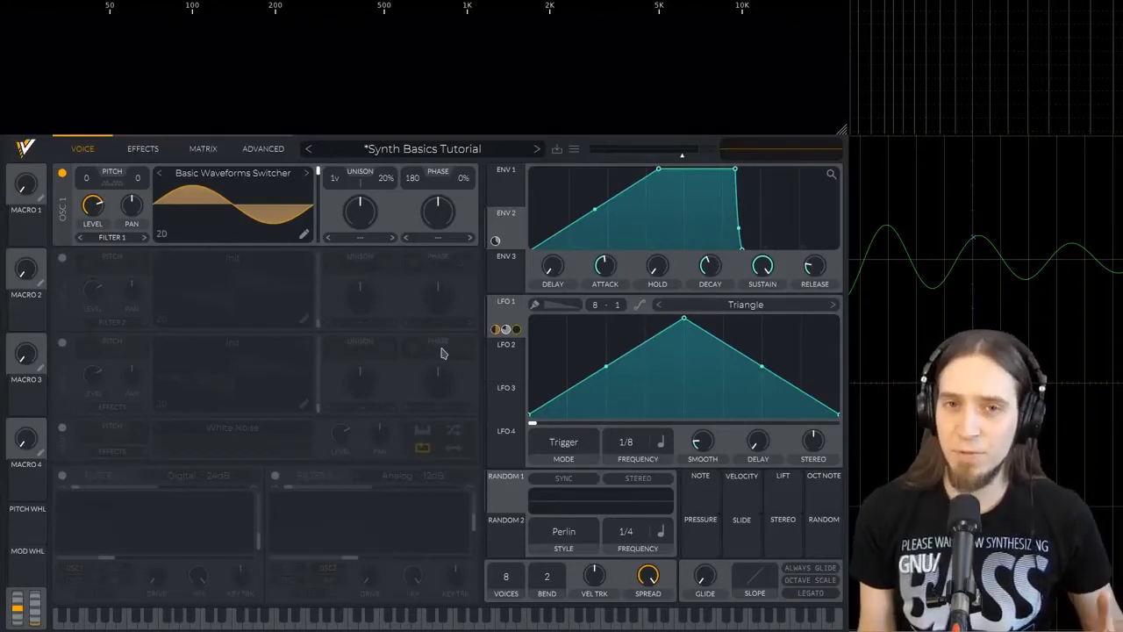
Turn on Filter 1, bypass LFO 1's cutoff modulation and re-enable envelope 2's modulation of the cutoff
click(60, 478)
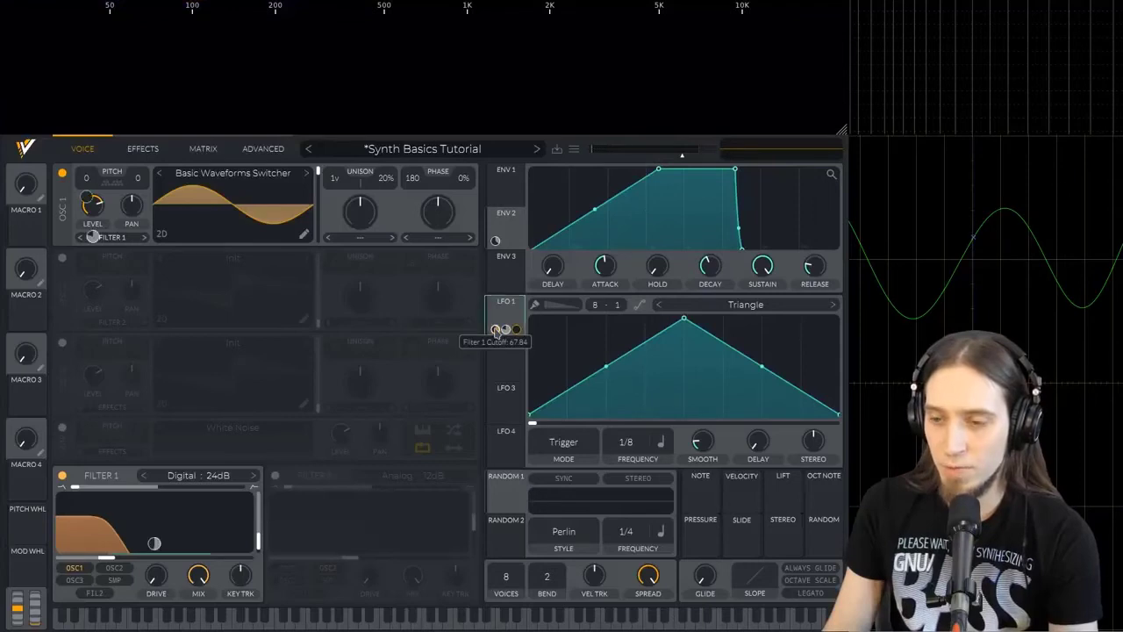
click(507, 360)
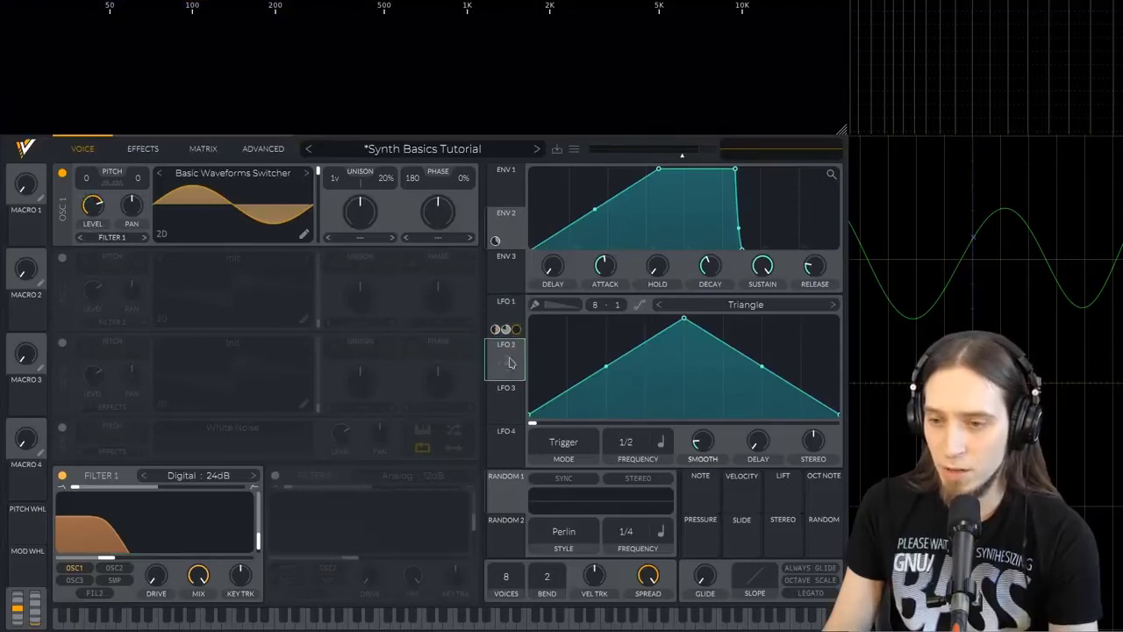
drag(507, 360, 486, 364)
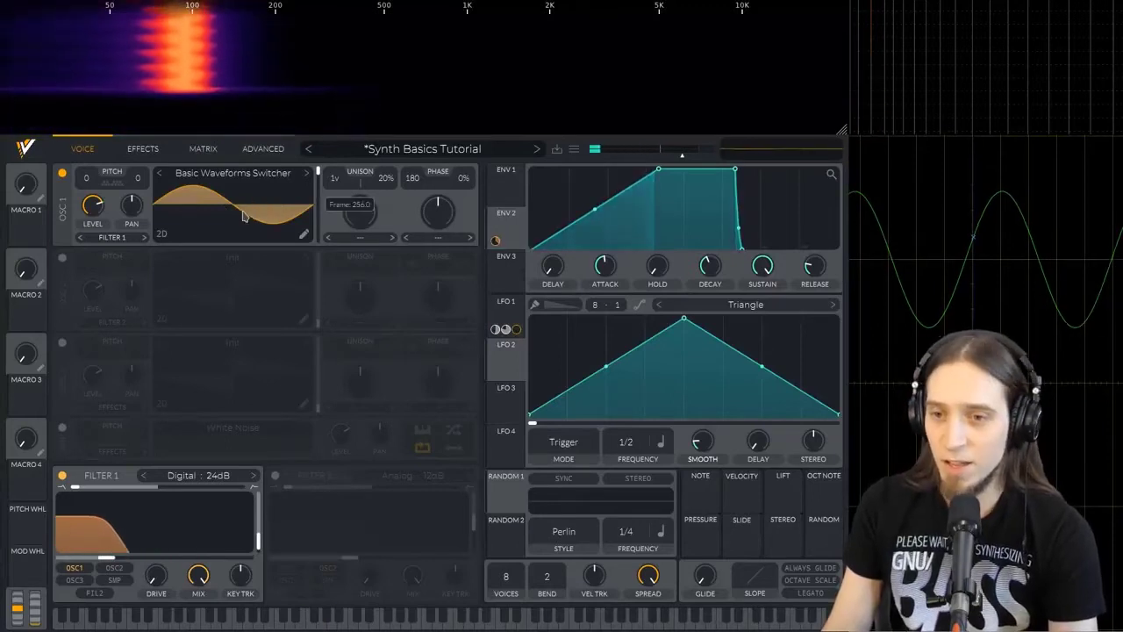
Switch oscillator 1 to a sawtooth wave, and set envelope 2's sustain to 0.000 with a shorter attack
drag(257, 195, 198, 283)
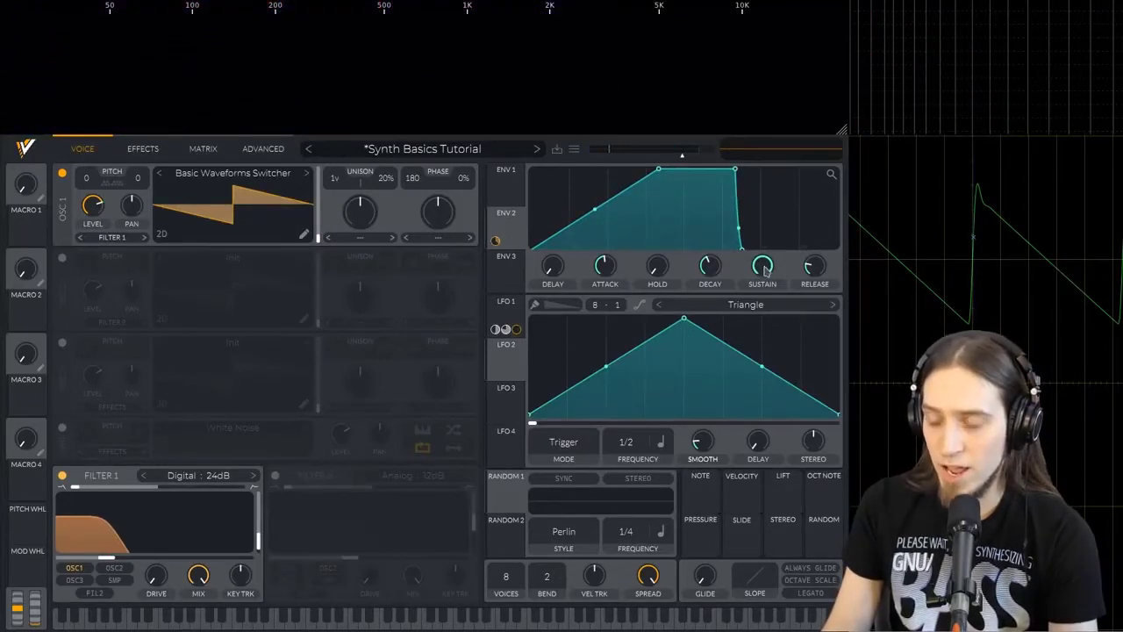
drag(765, 296, 772, 396)
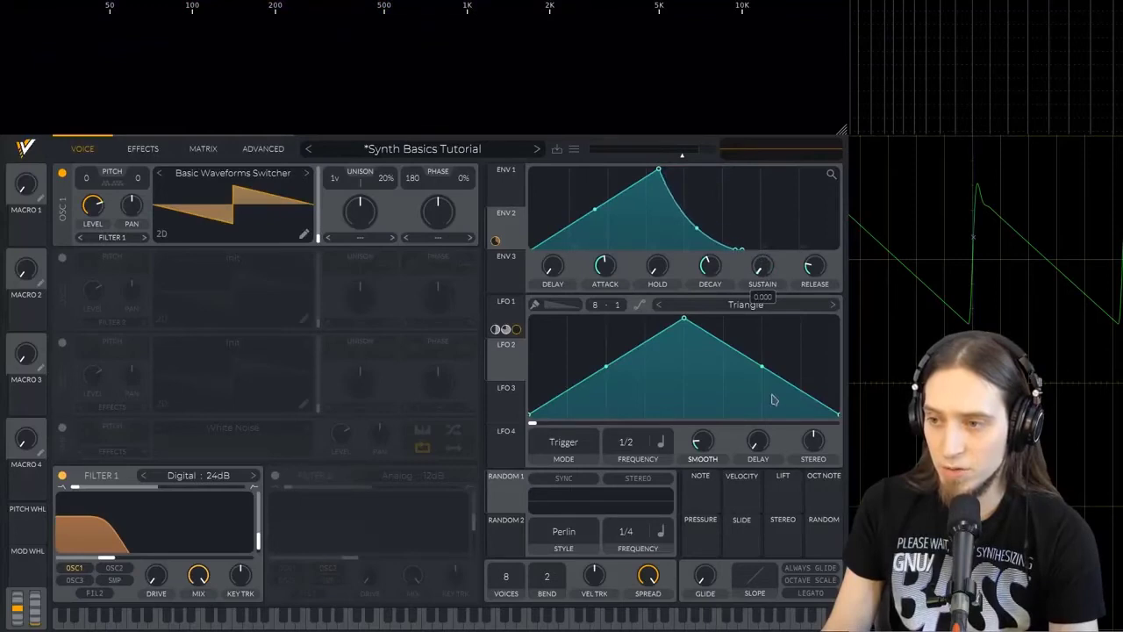
drag(618, 281, 613, 286)
Play several notes at different pitches to hear the vibrato combined with the envelope's filter sweep
key(a)
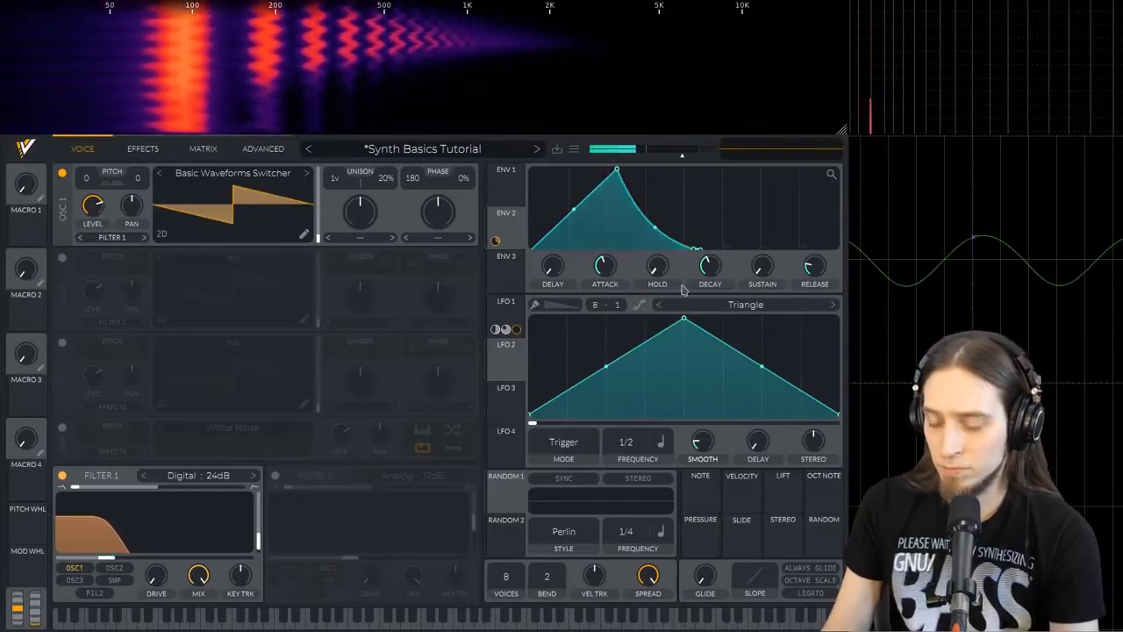
key(k)
key(g)
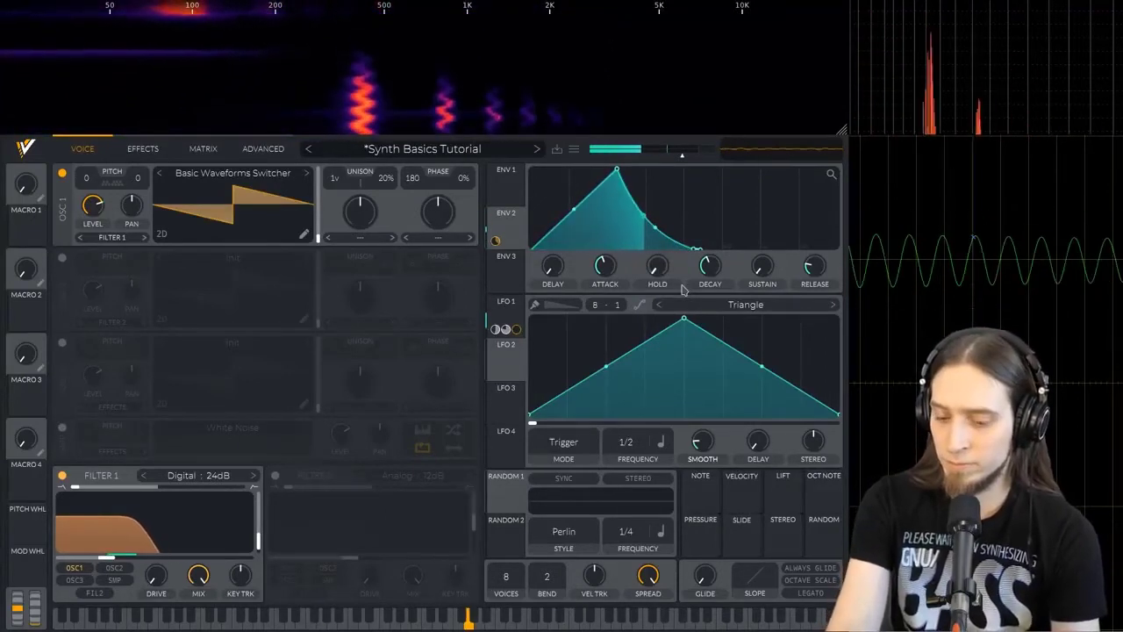
key(g)
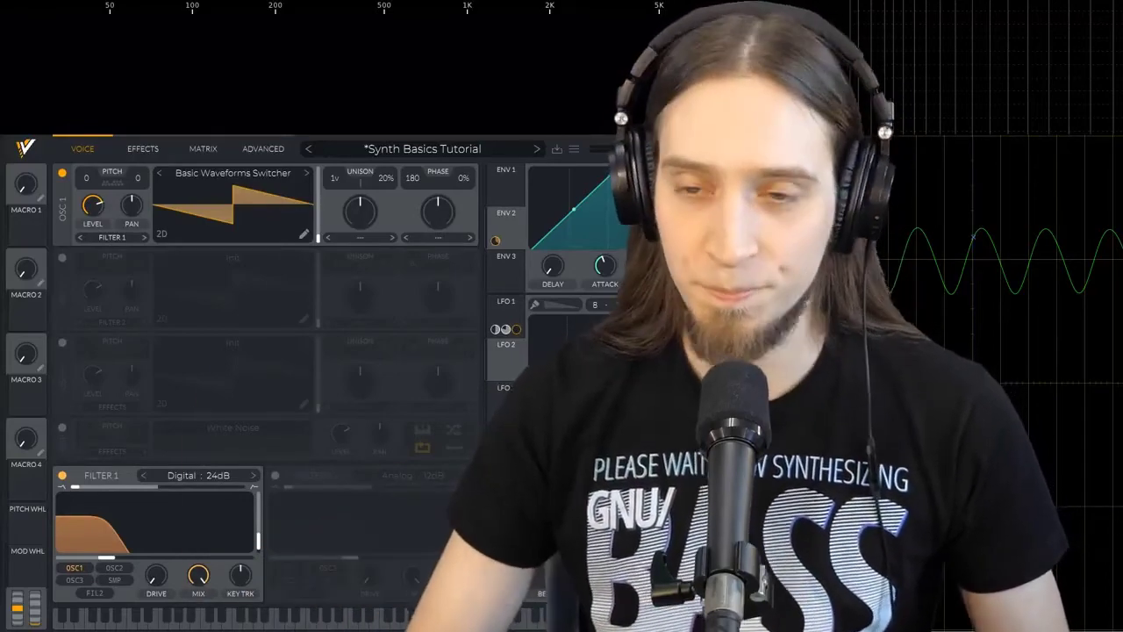
Turn on the Reverb effect and compare its dry/wet mix at low, full and moderate amounts
click(143, 150)
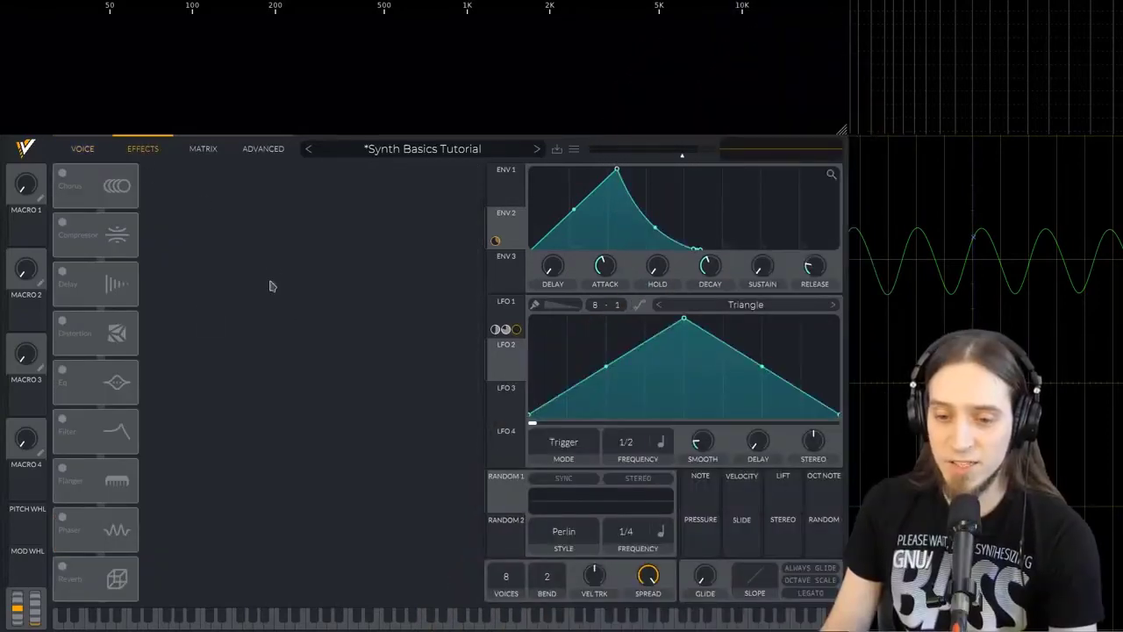
click(63, 567)
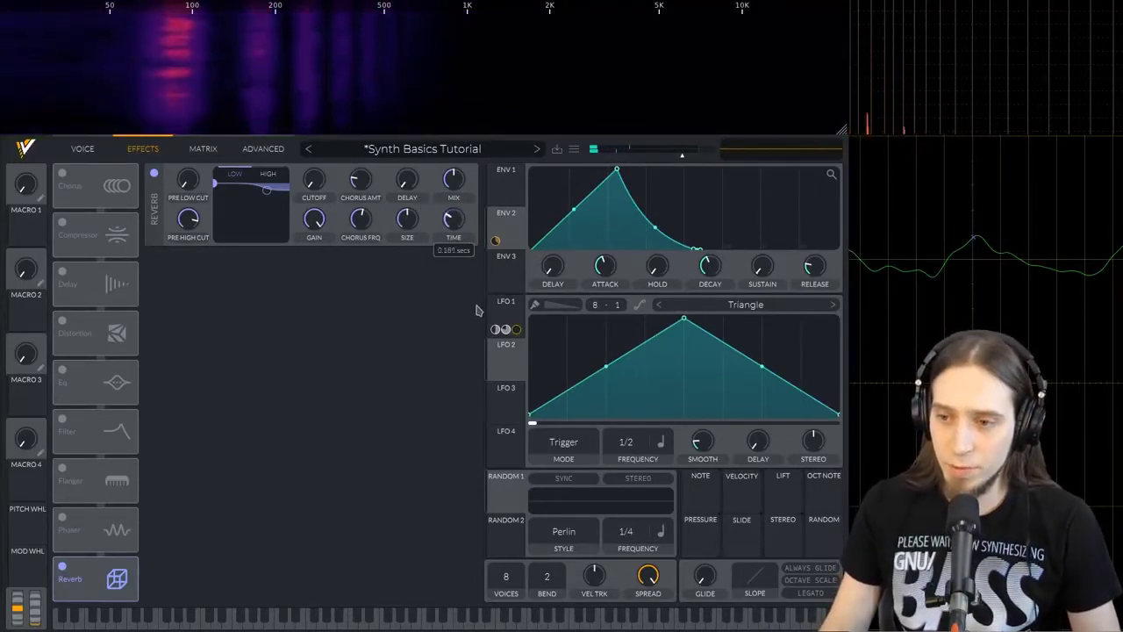
scroll(457, 208, up, 2)
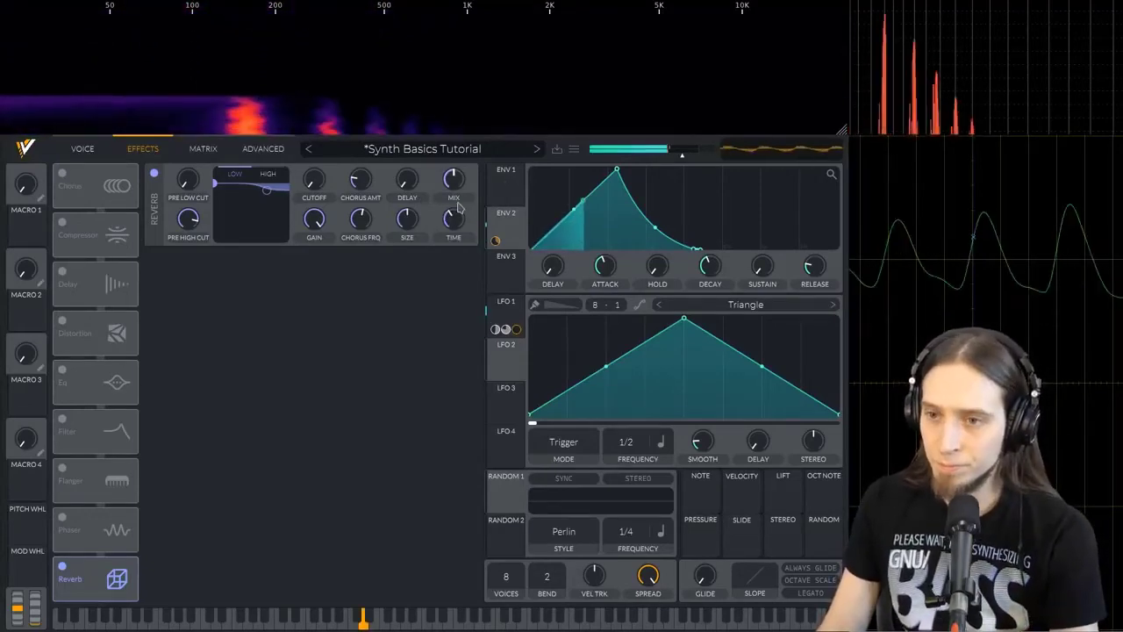
scroll(452, 192, down, 3)
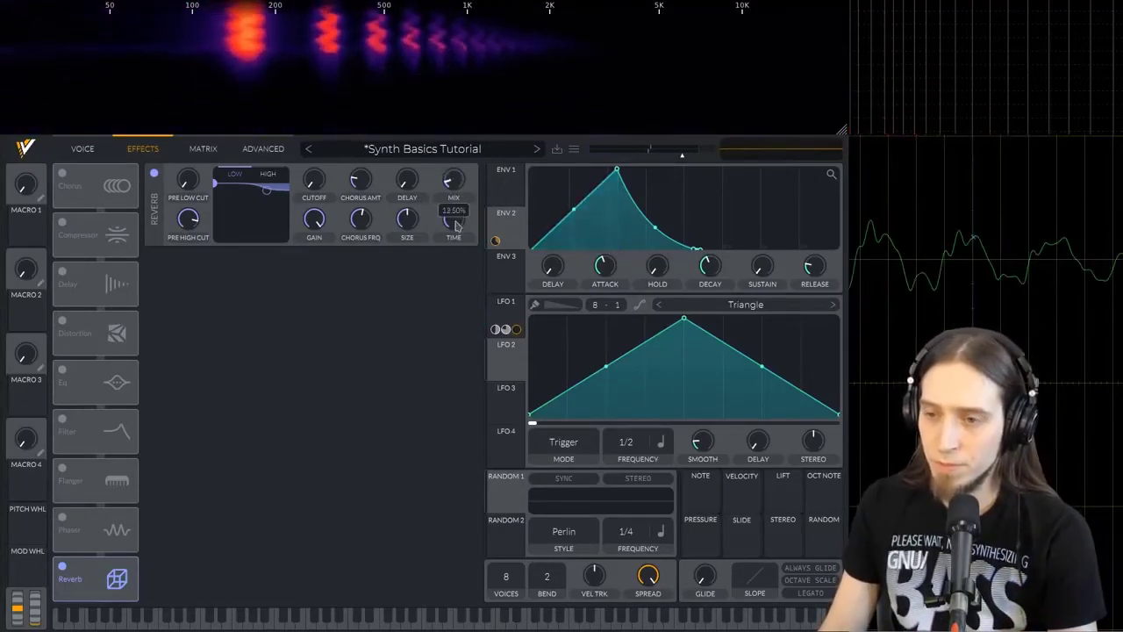
scroll(452, 192, up, 3)
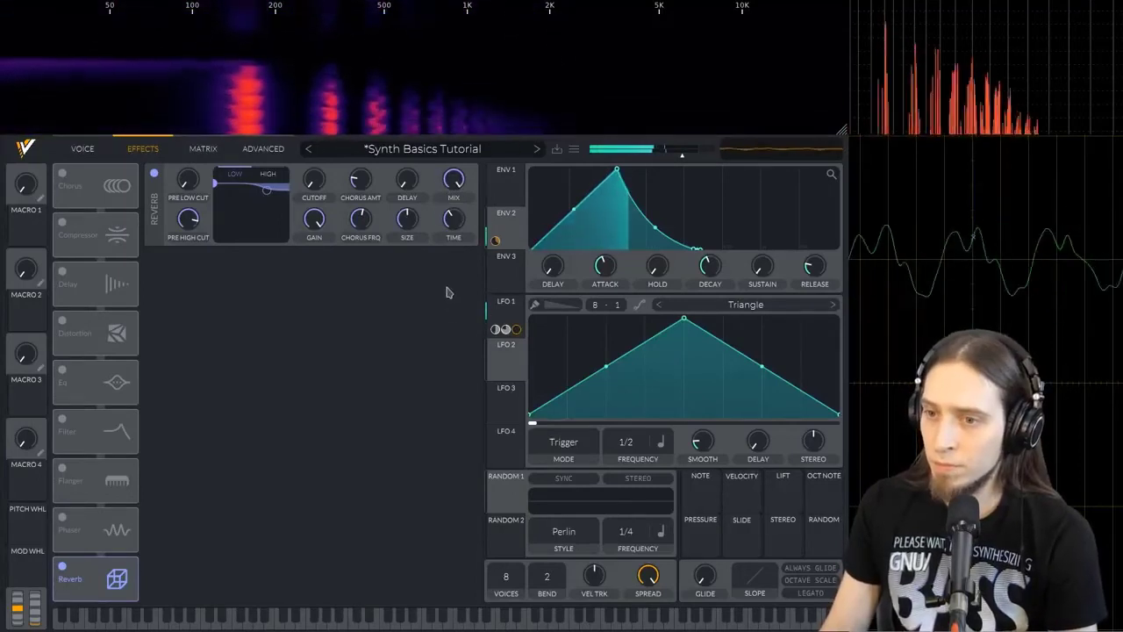
mouse_move(462, 200)
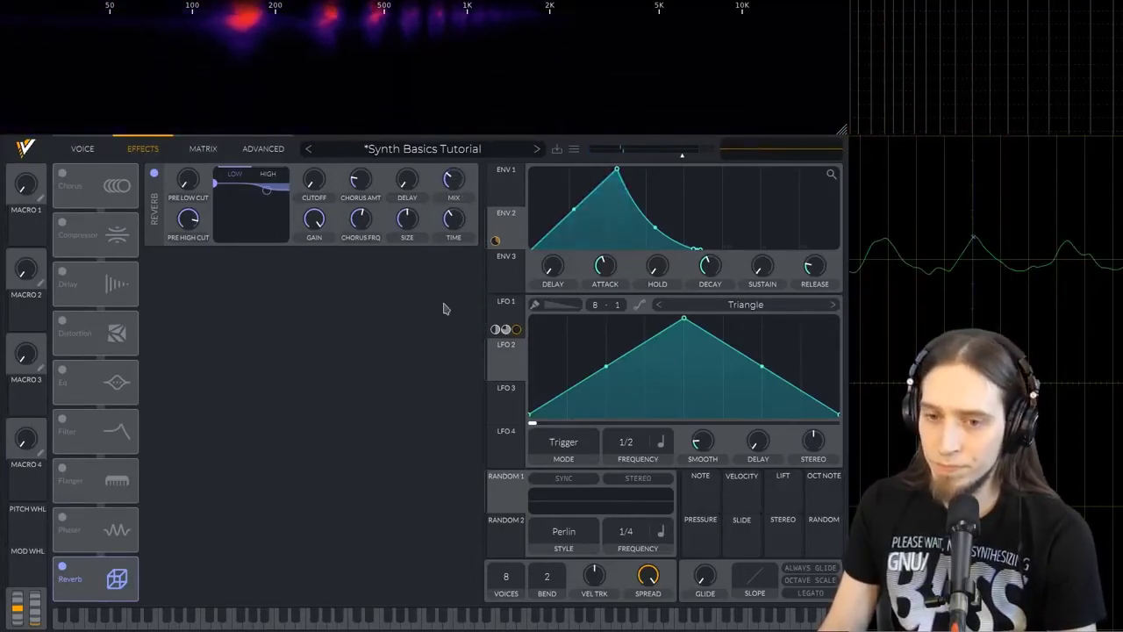
Turn on the Delay effect and compare the sound with Reverb off and on, leaving both enabled
click(62, 273)
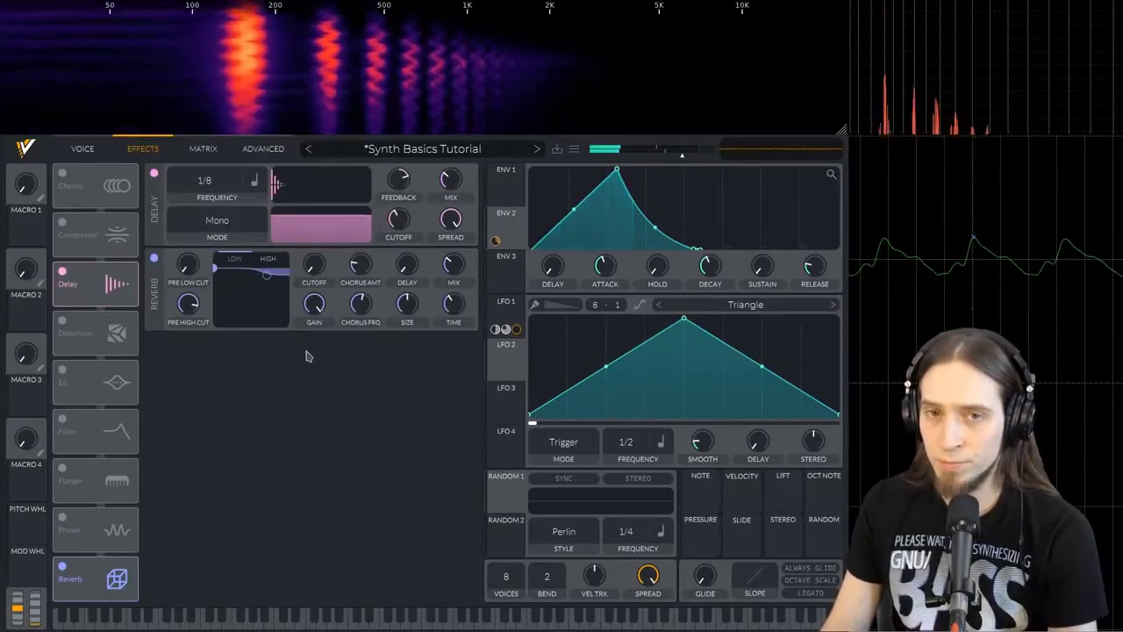
click(154, 261)
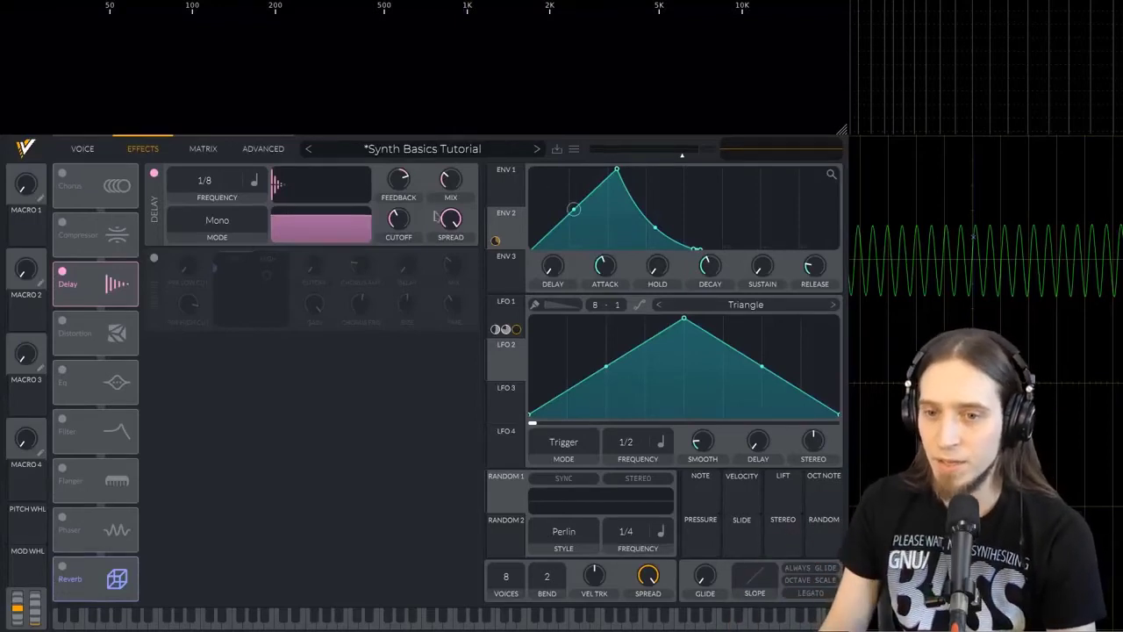
click(62, 567)
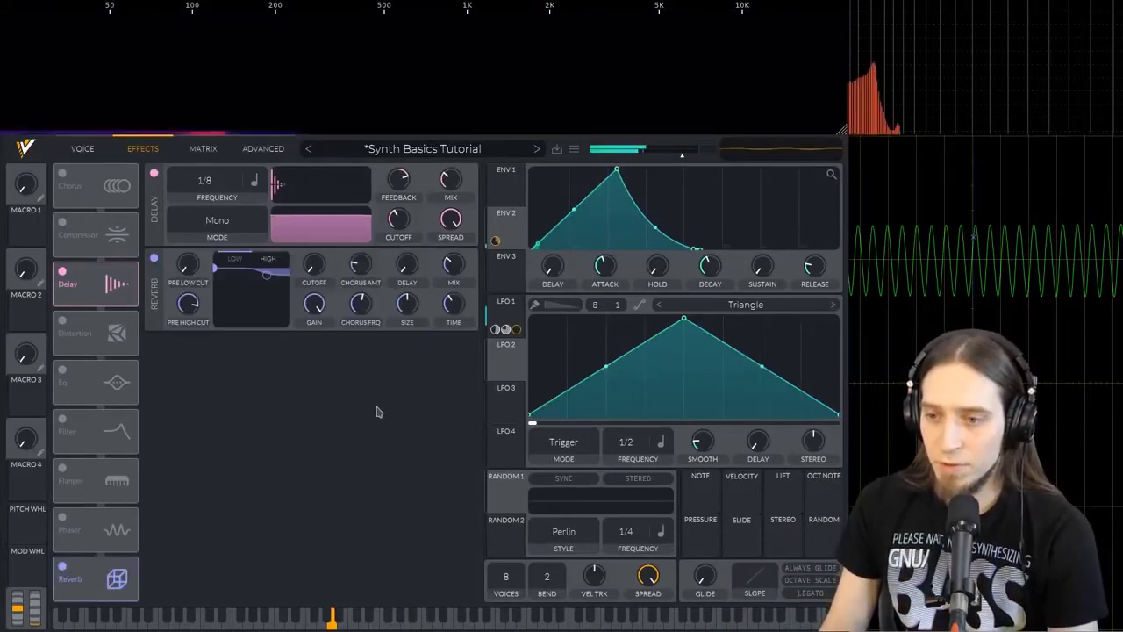